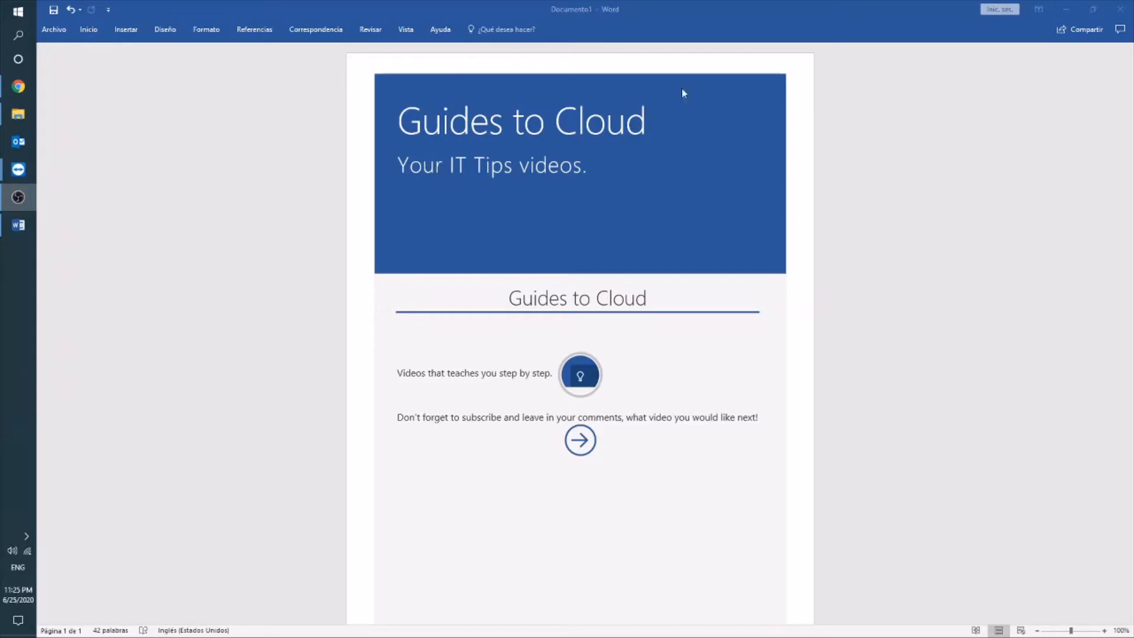
Step: Bring up the remote session showing the Windows Server Evaluations page in Chrome
mouse_move(19, 169)
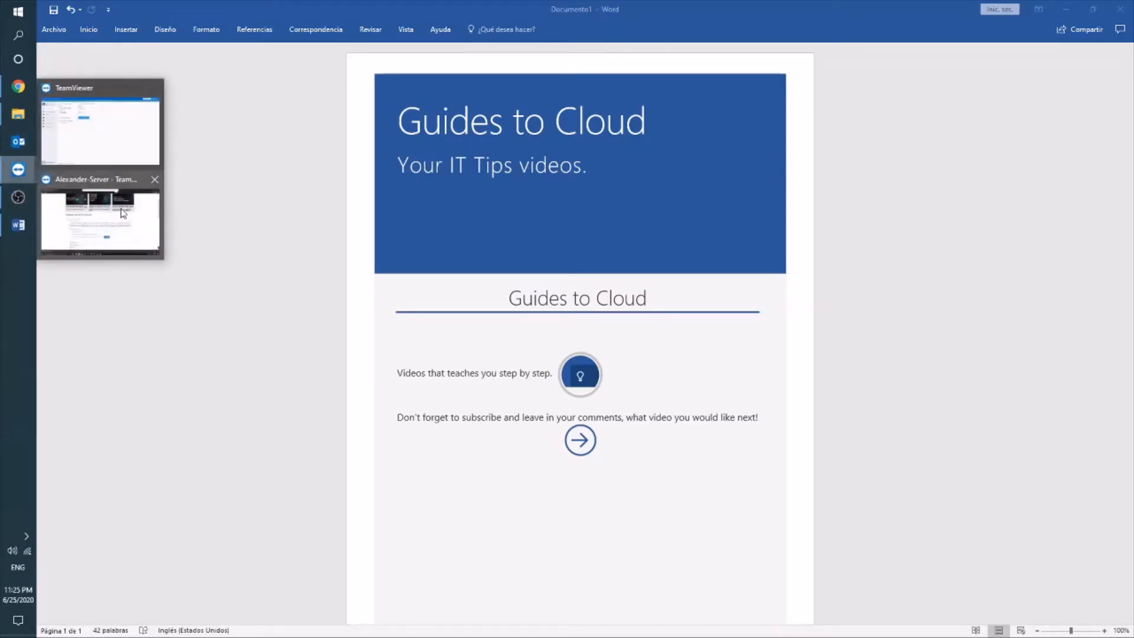
click(122, 212)
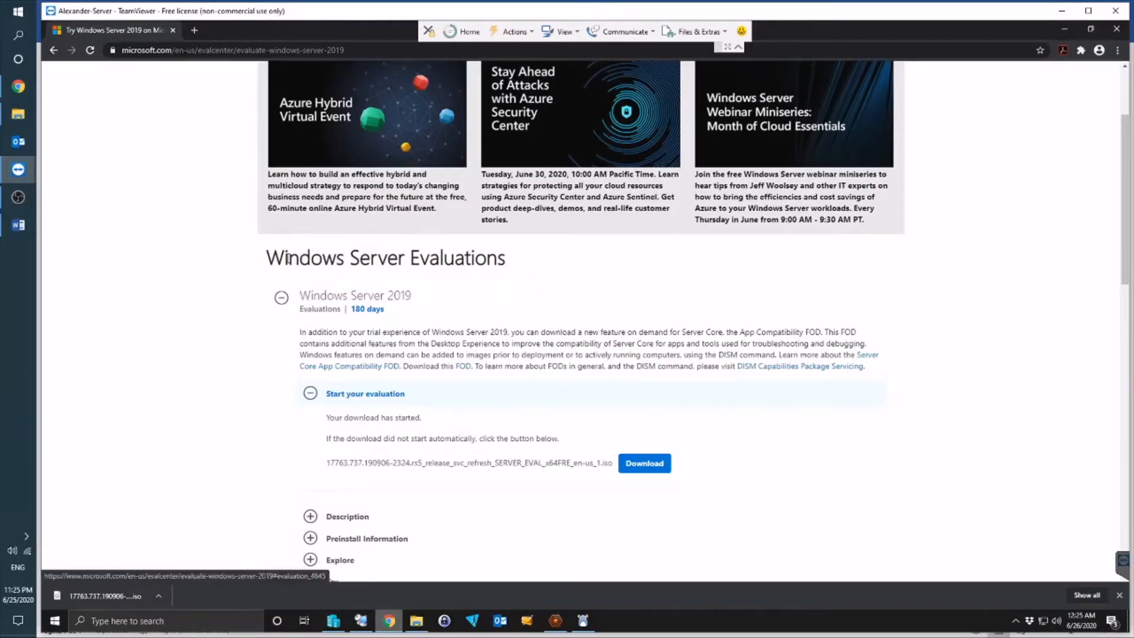
drag(275, 262, 577, 269)
click(620, 288)
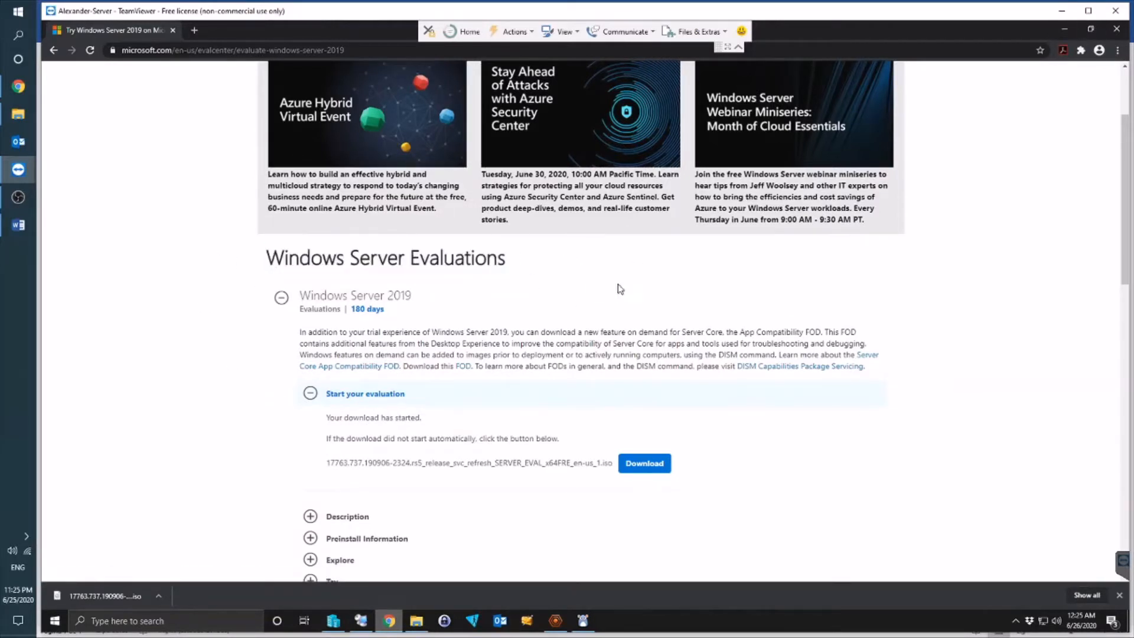
scroll(626, 293, up, 3)
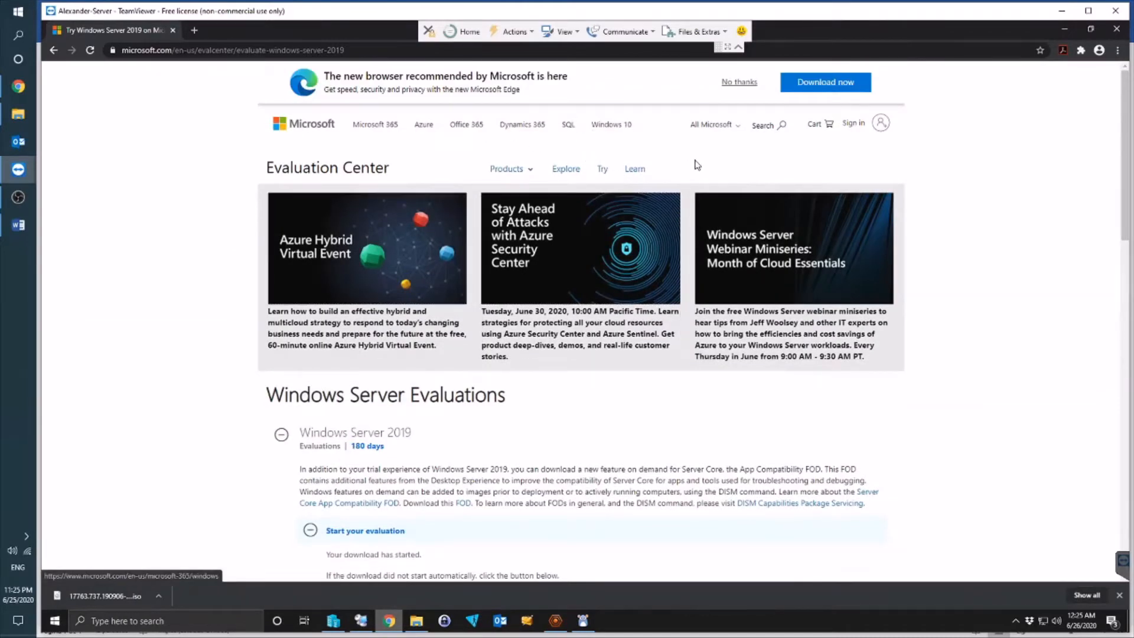
scroll(697, 166, down, 5)
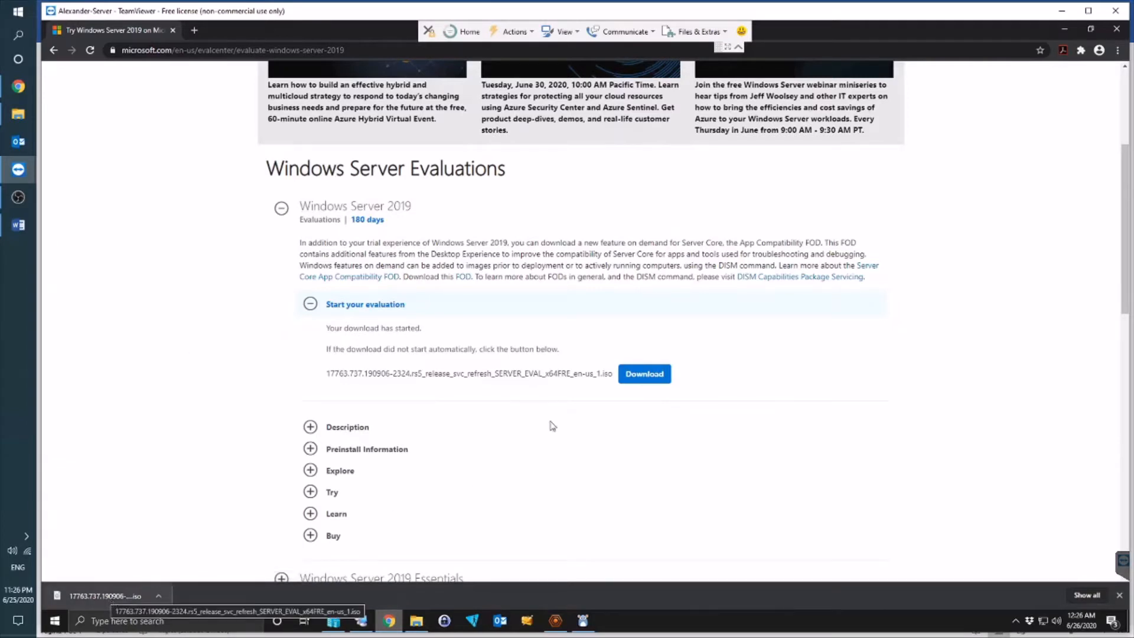
Step: Start the Windows Server 2019 evaluation ISO download, then pause it from the download shelf
click(660, 374)
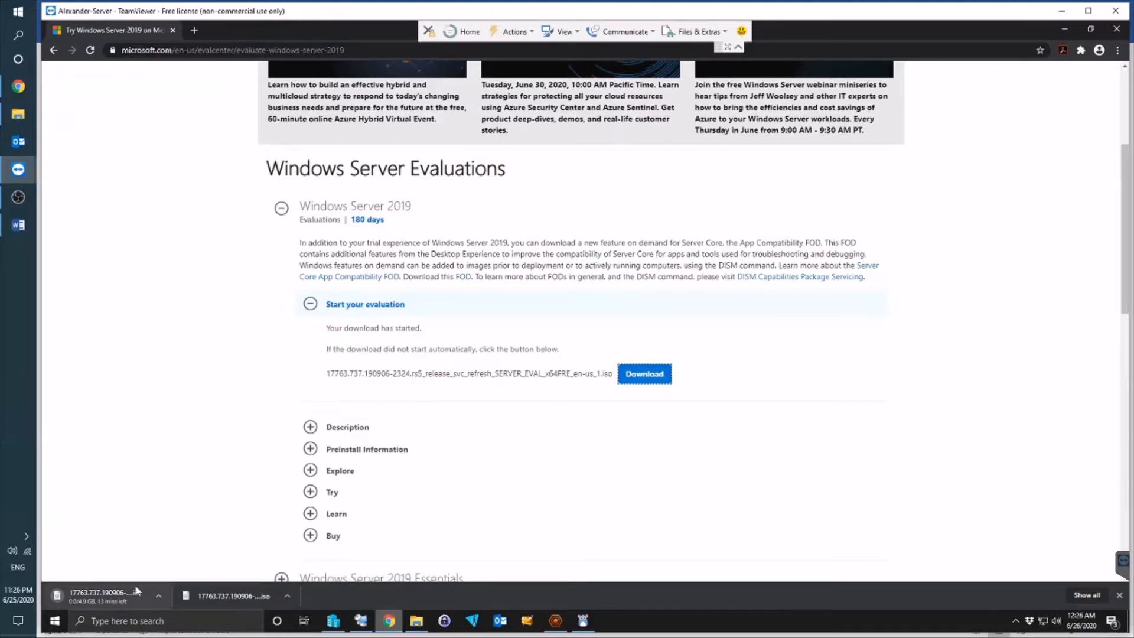
right_click(121, 597)
click(160, 552)
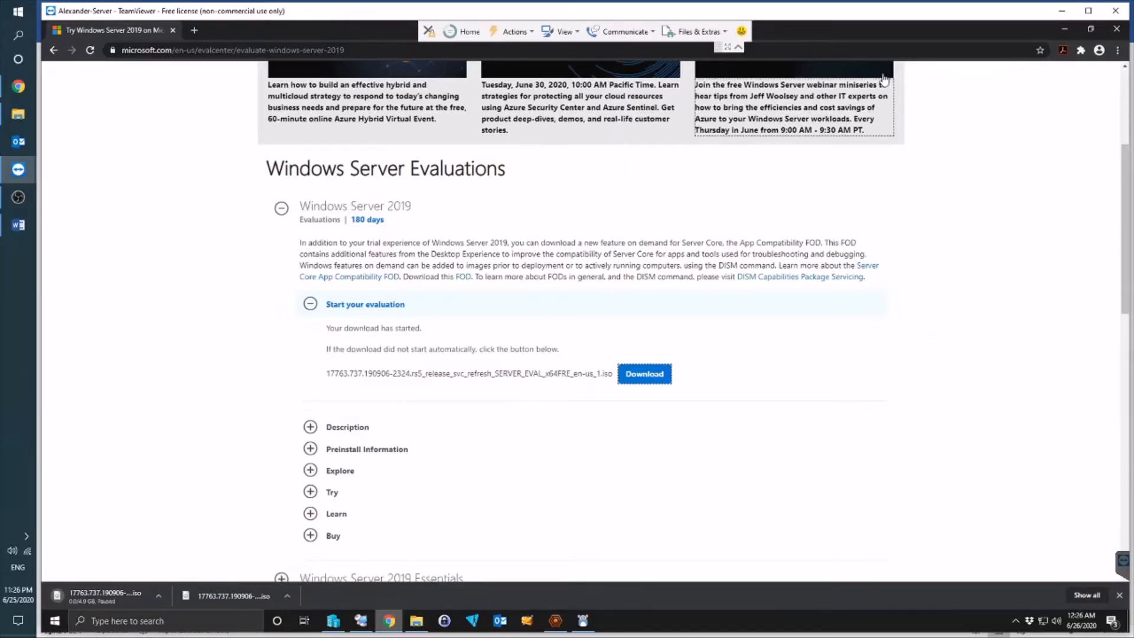
Step: Minimize Chrome and open the context menu of the powered-off GuidesServer2019 VM
click(1064, 30)
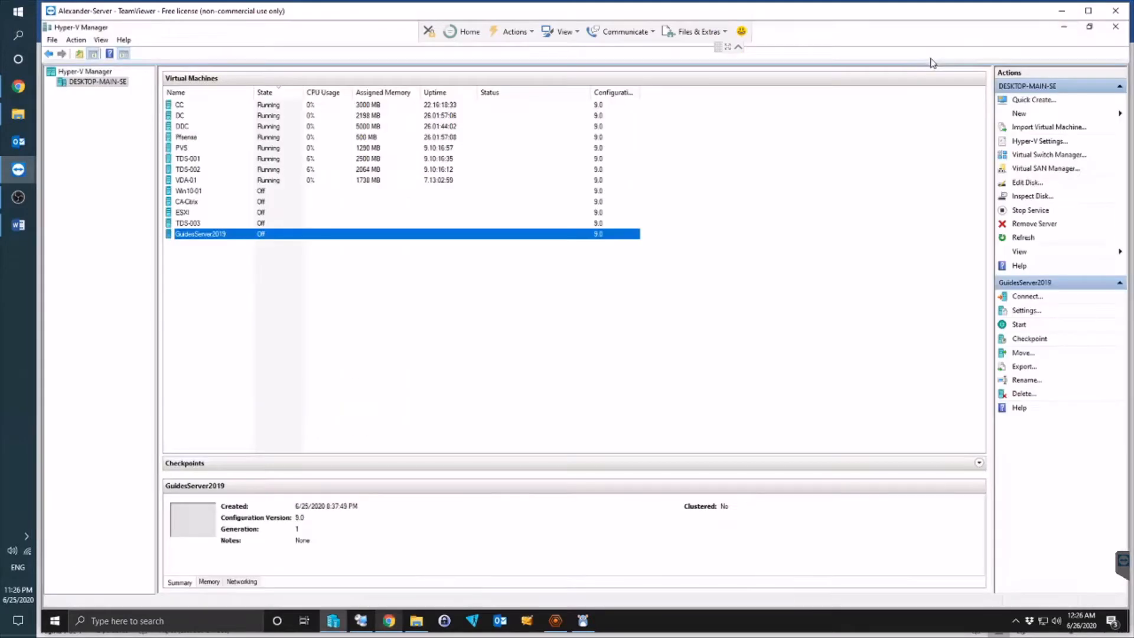
click(292, 223)
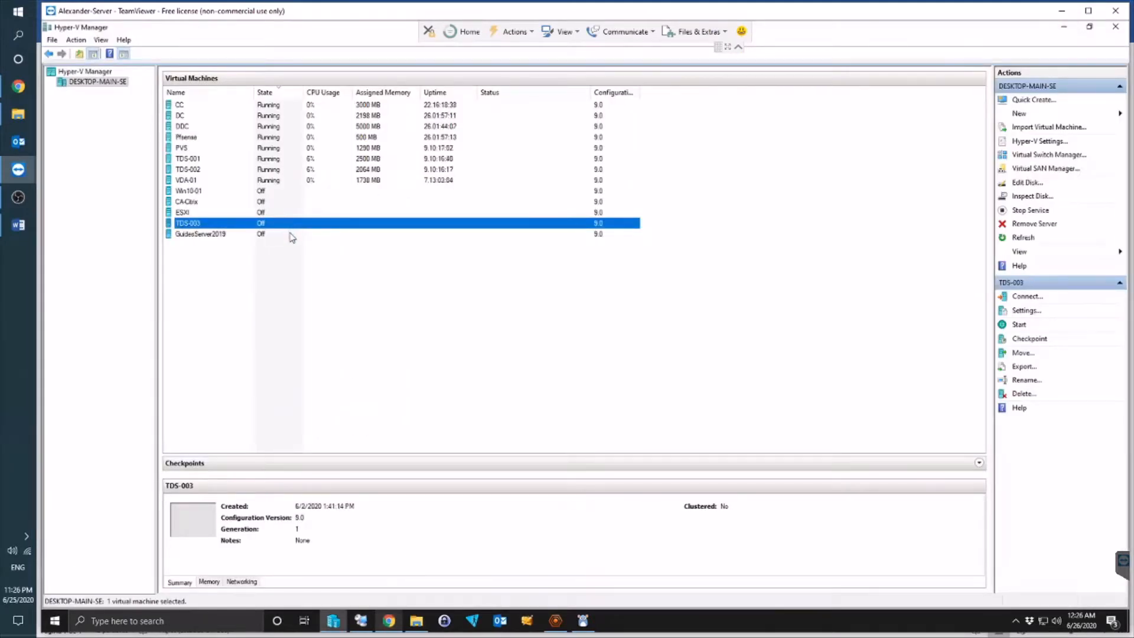
click(292, 234)
click(329, 291)
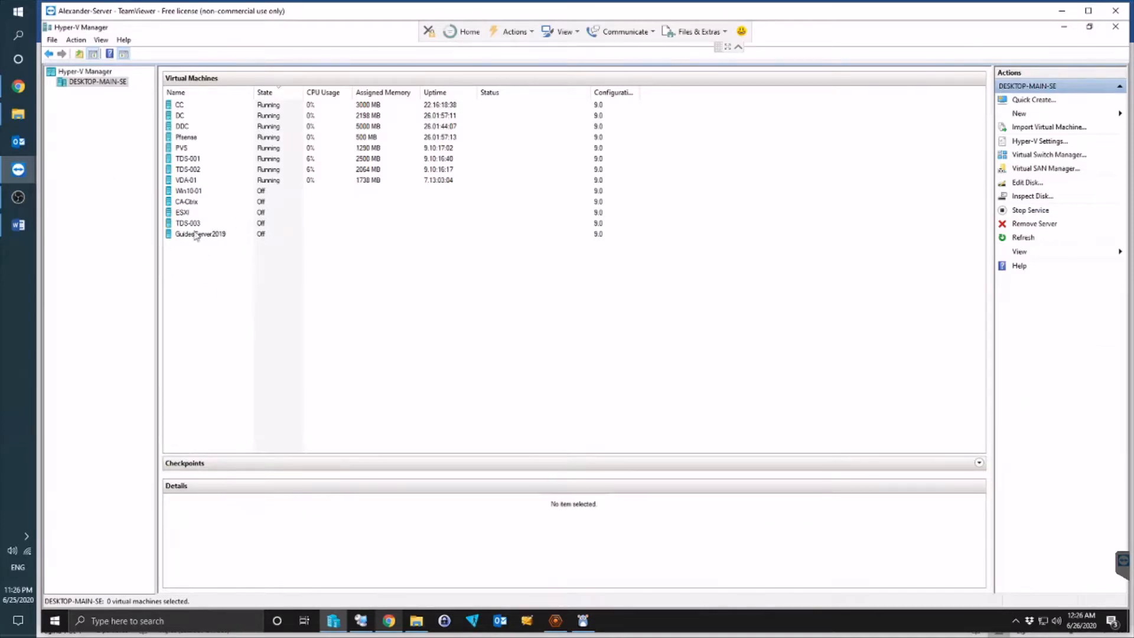
click(258, 235)
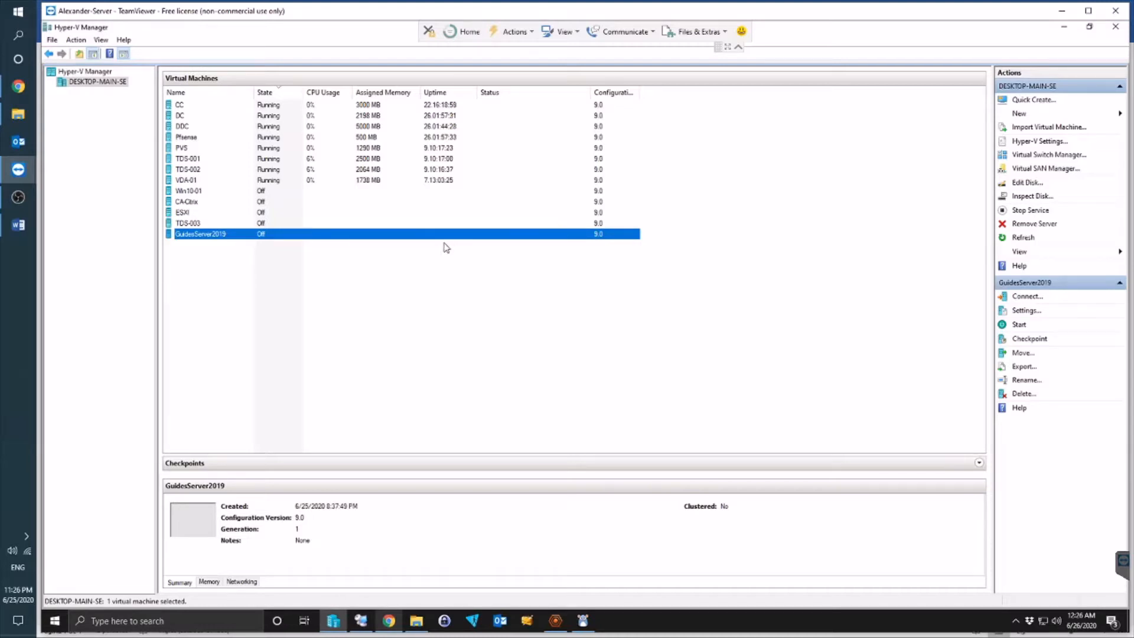
right_click(407, 235)
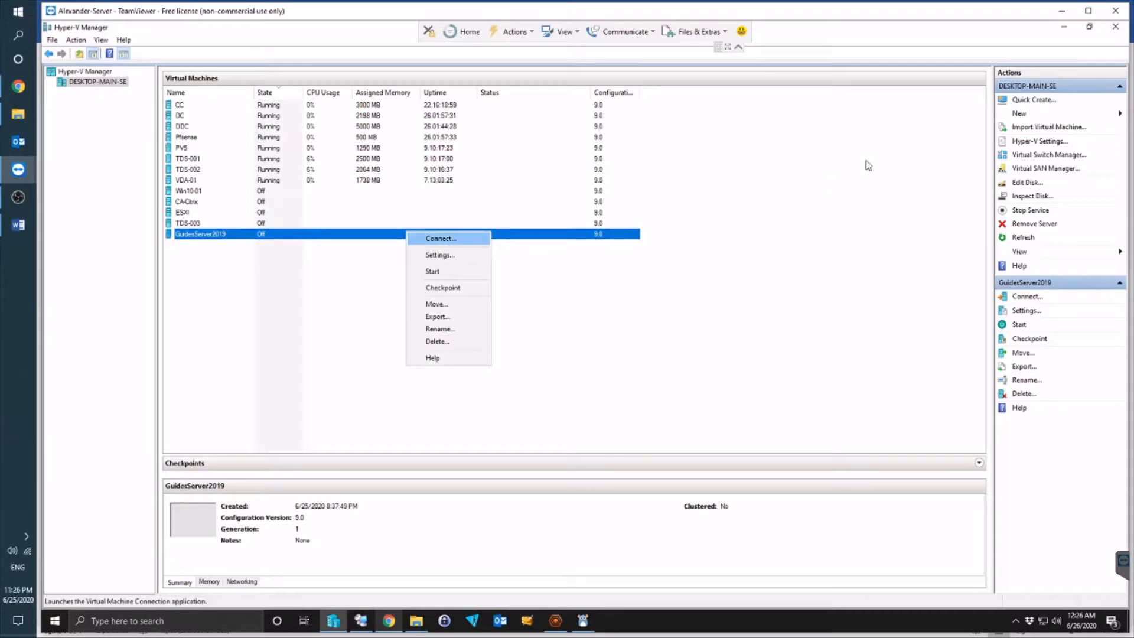
Step: Mount the Windows Server 2019 evaluation ISO from Downloads as GuidesServer2019's DVD image file
click(475, 255)
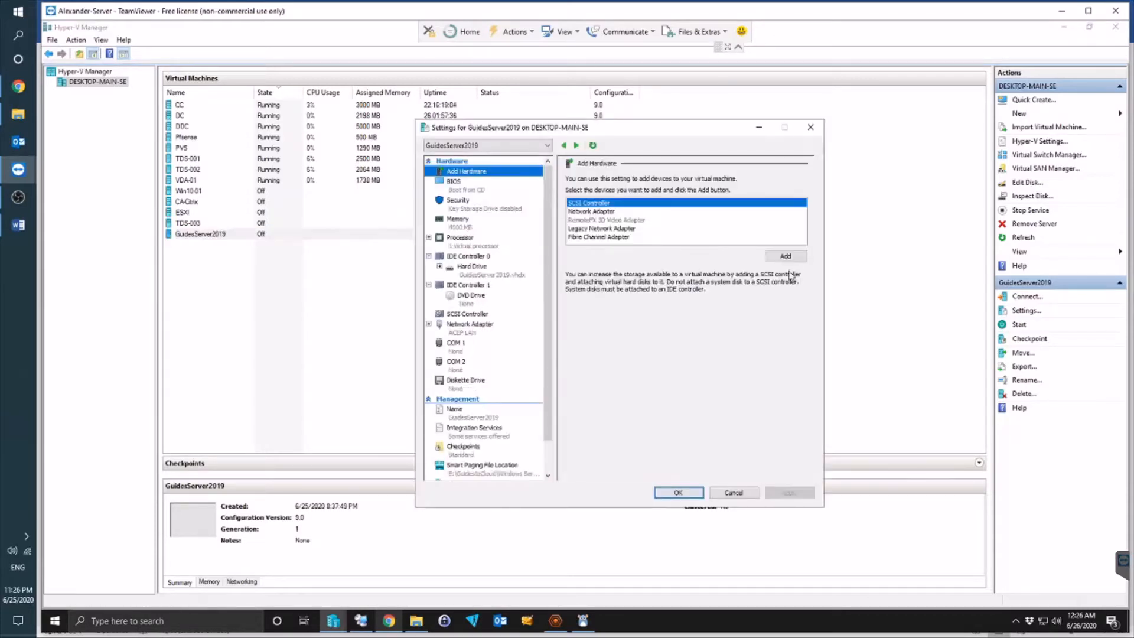
click(501, 301)
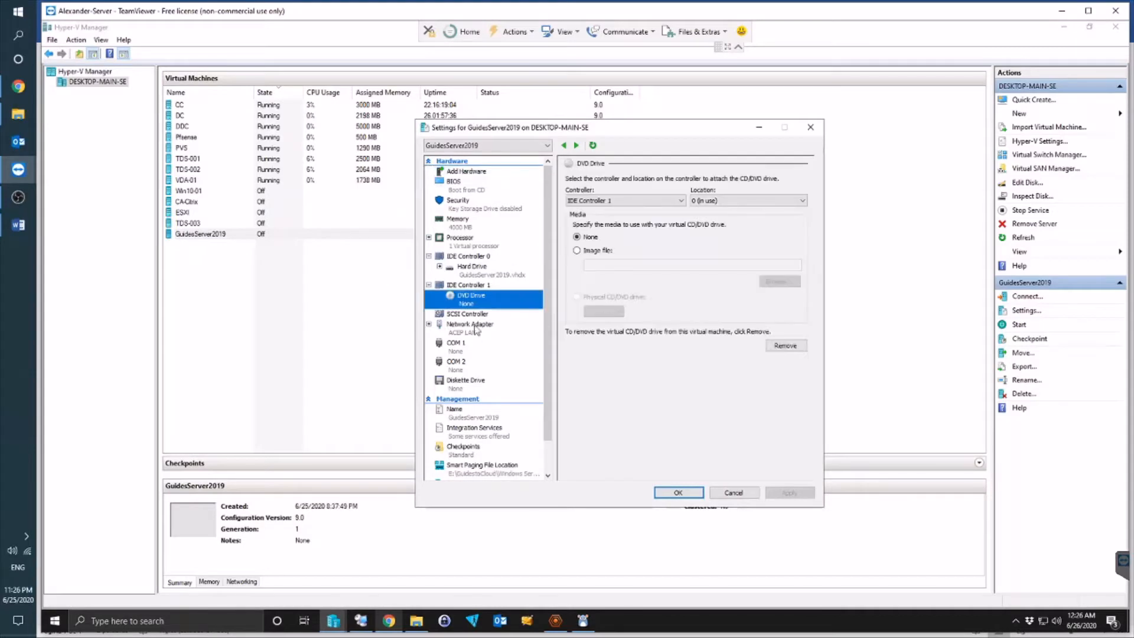
click(590, 250)
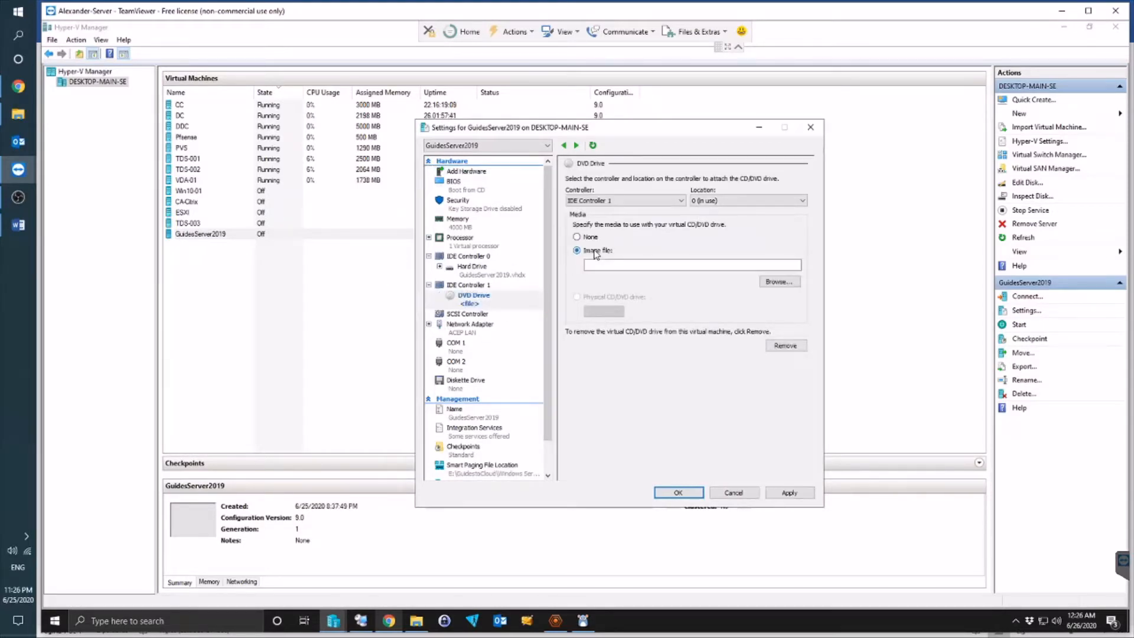
click(794, 281)
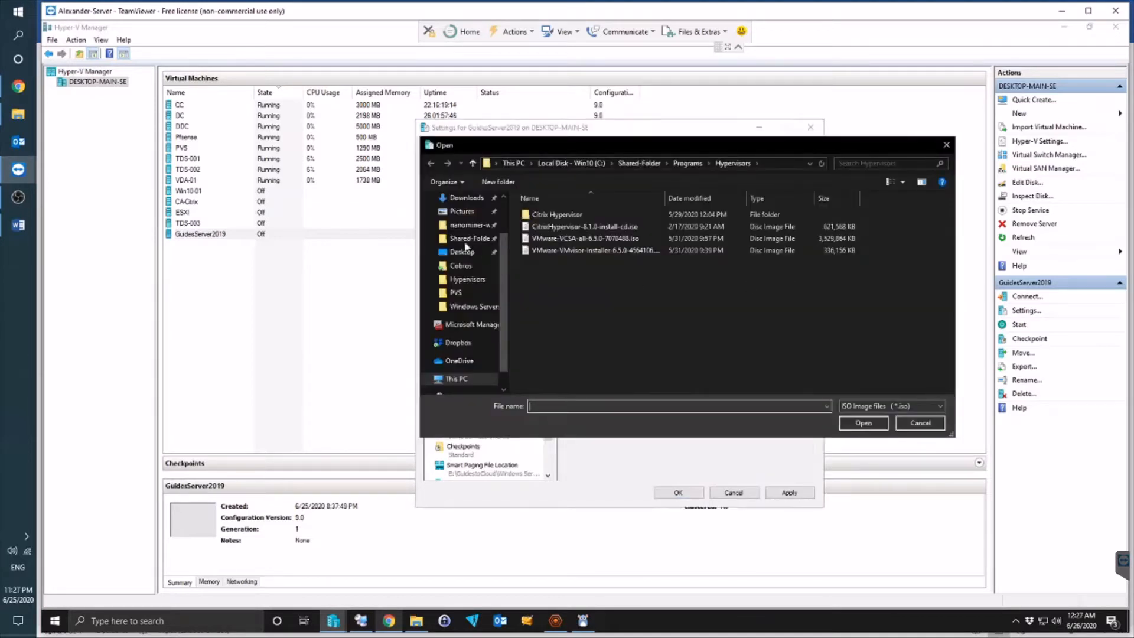
scroll(487, 269, up, 2)
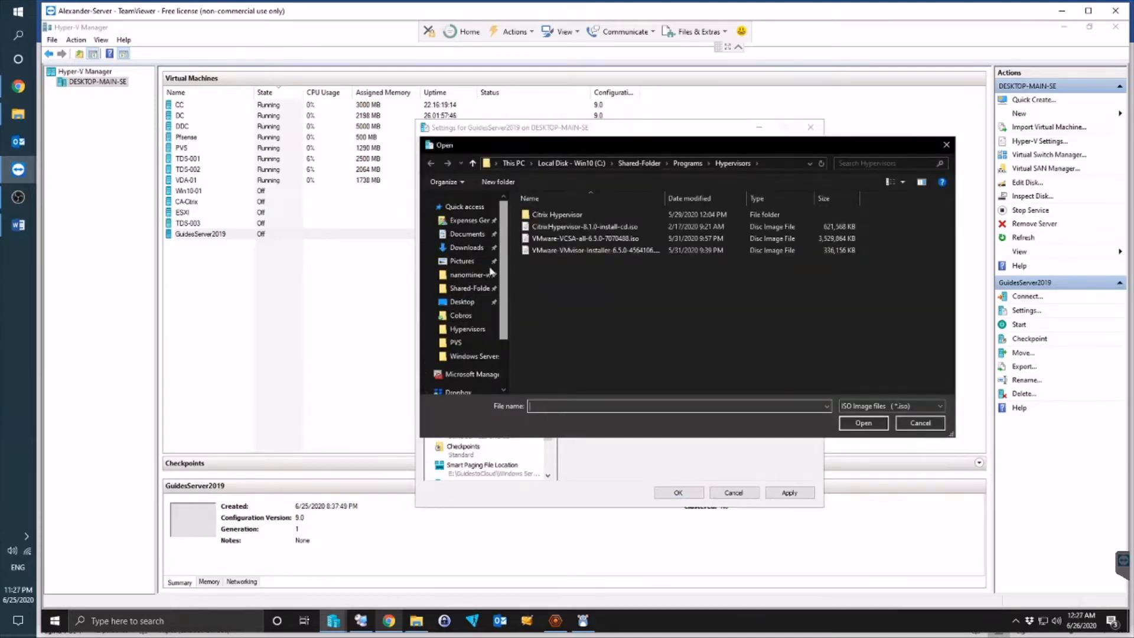
click(467, 248)
click(636, 231)
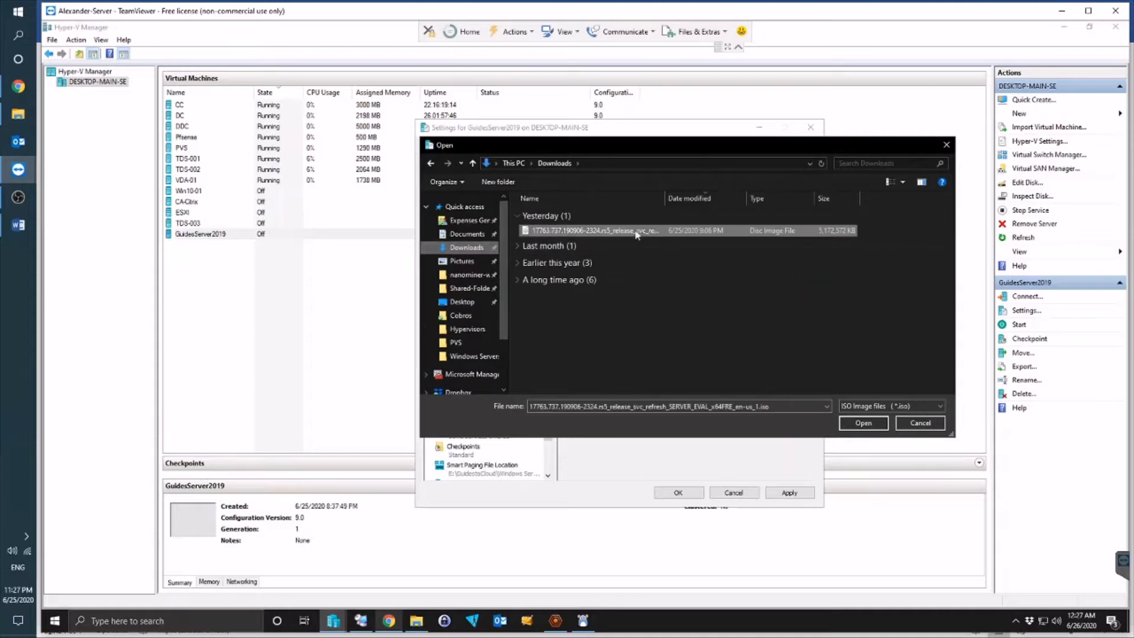
click(863, 423)
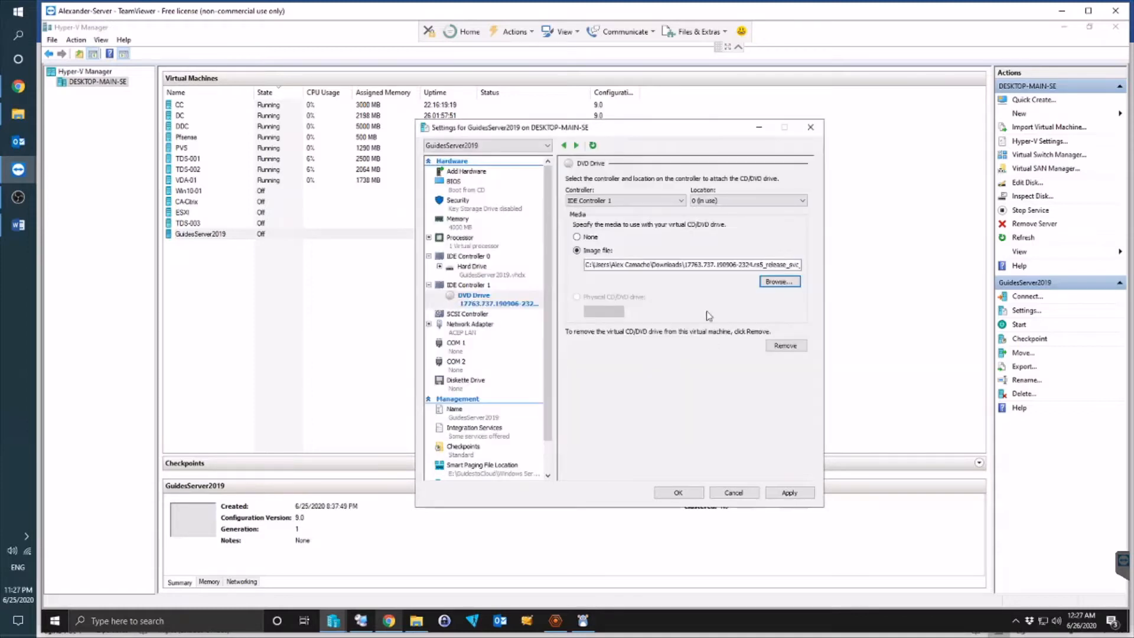
Step: Apply and save the DVD drive settings, then power on GuidesServer2019
click(467, 267)
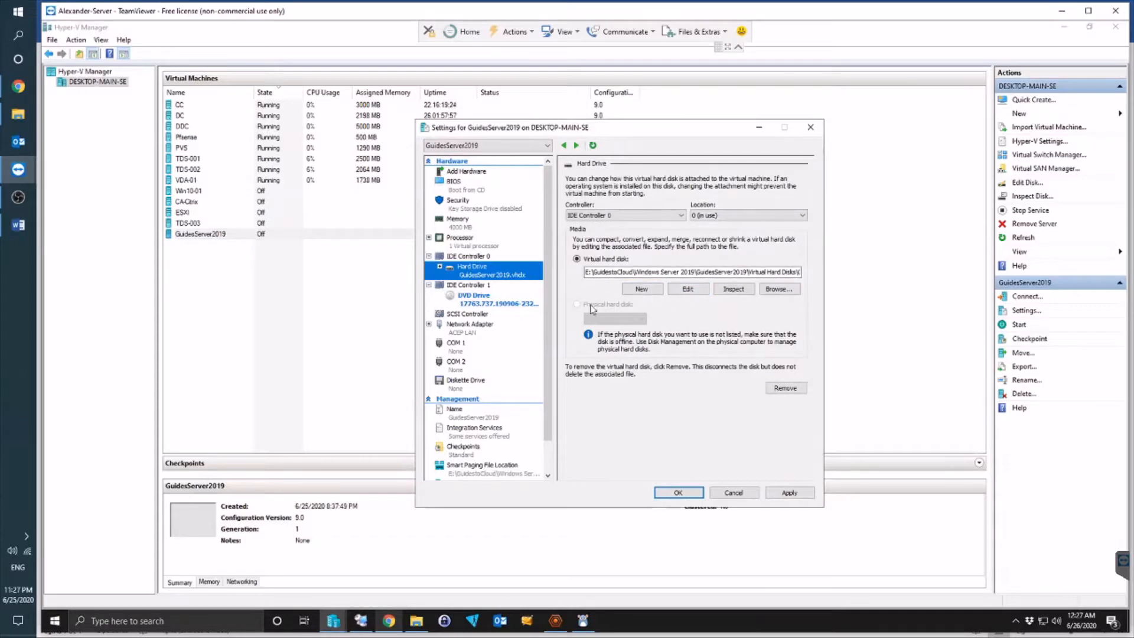
click(525, 302)
click(784, 494)
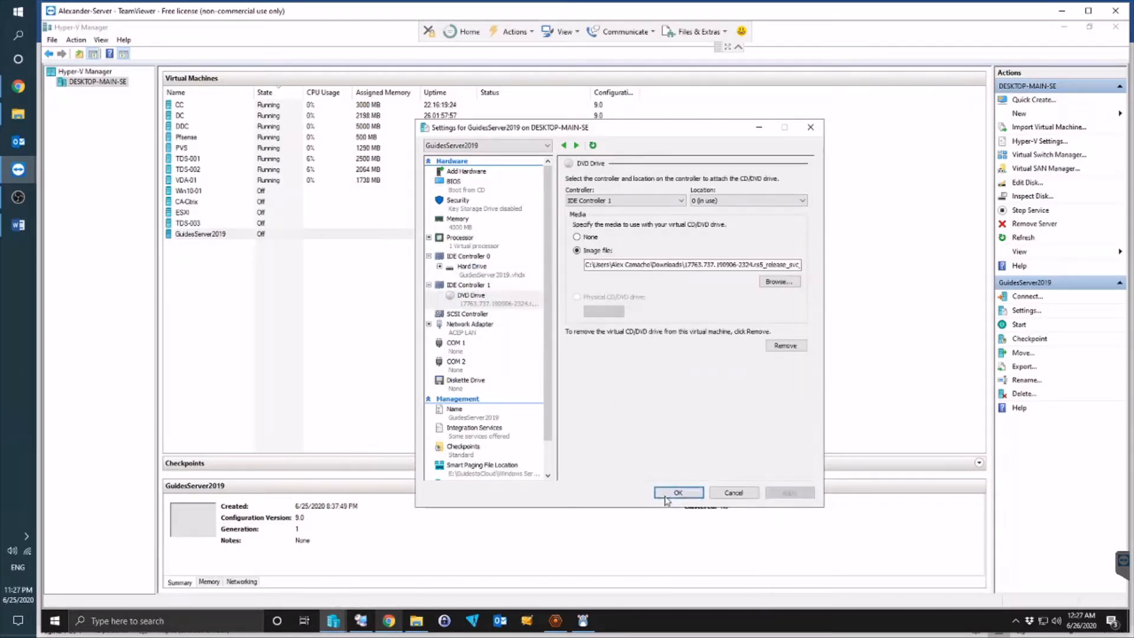
click(679, 492)
click(1020, 325)
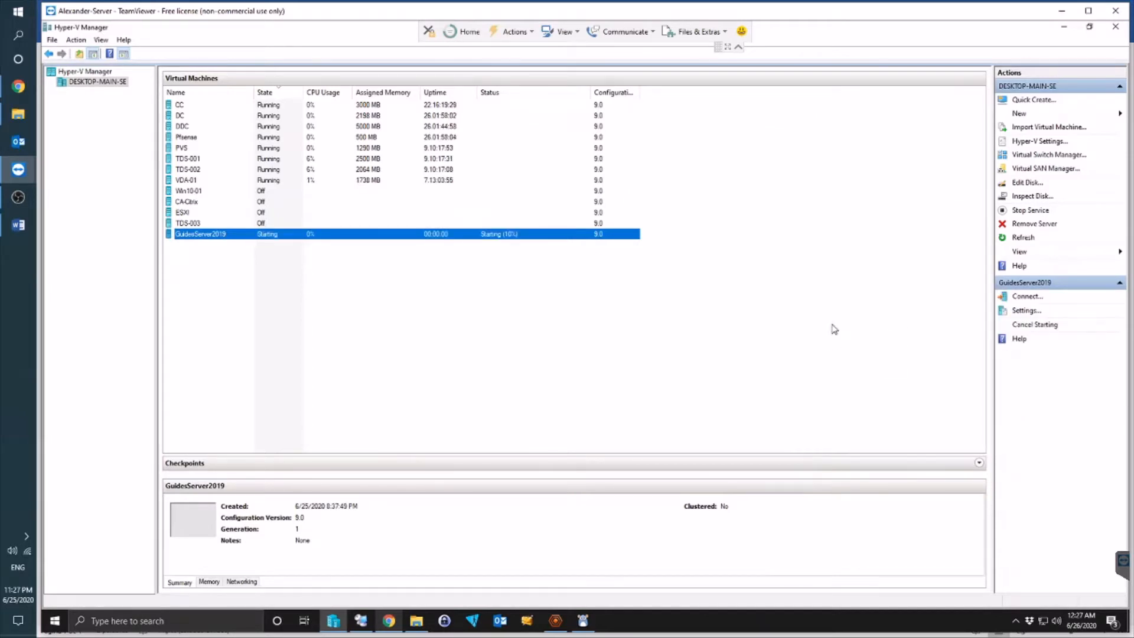
Step: Connect to GuidesServer2019 and position its connection window on screen
double_click(269, 238)
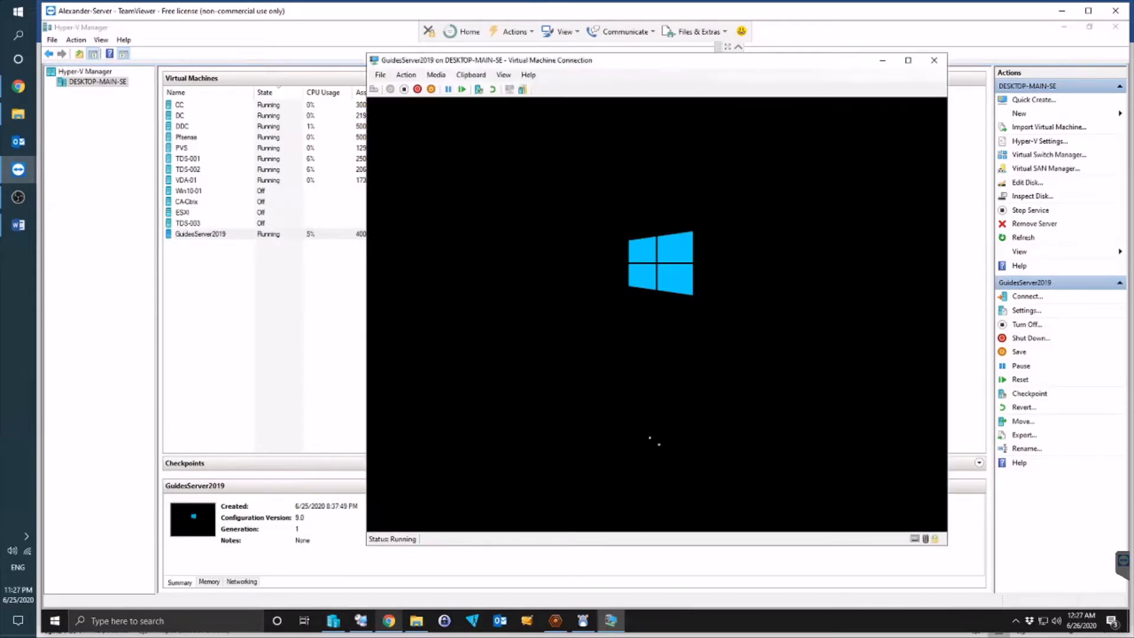
mouse_move(631, 68)
mouse_down()
mouse_move(501, 78)
mouse_move(617, 74)
mouse_up()
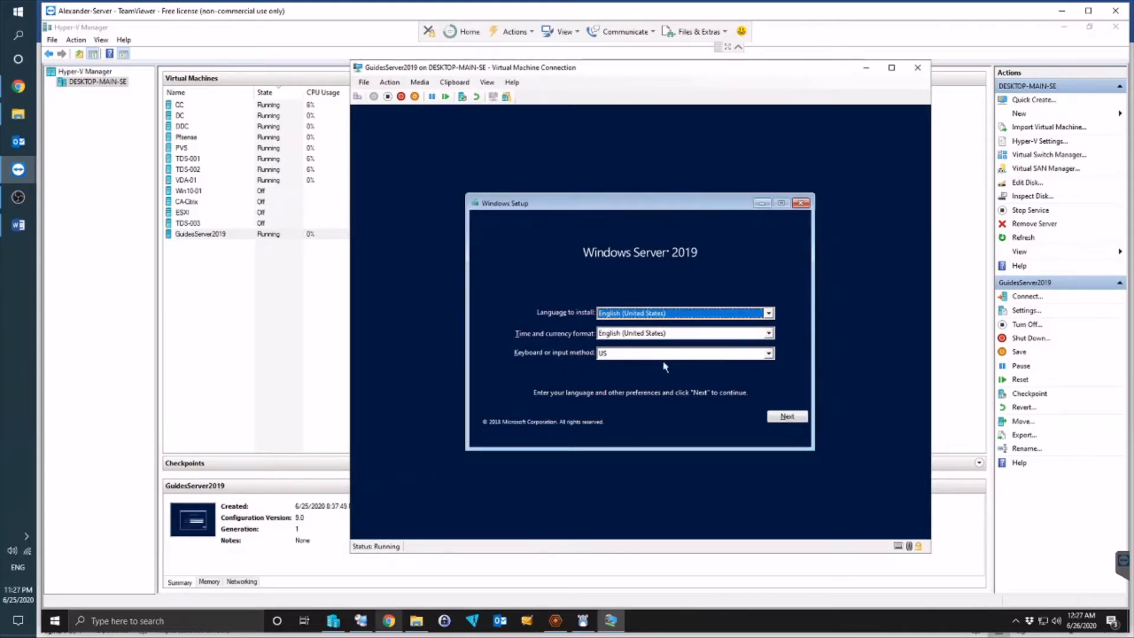
Step: Accept the default setup language settings and begin the Windows Server 2019 installation
click(784, 417)
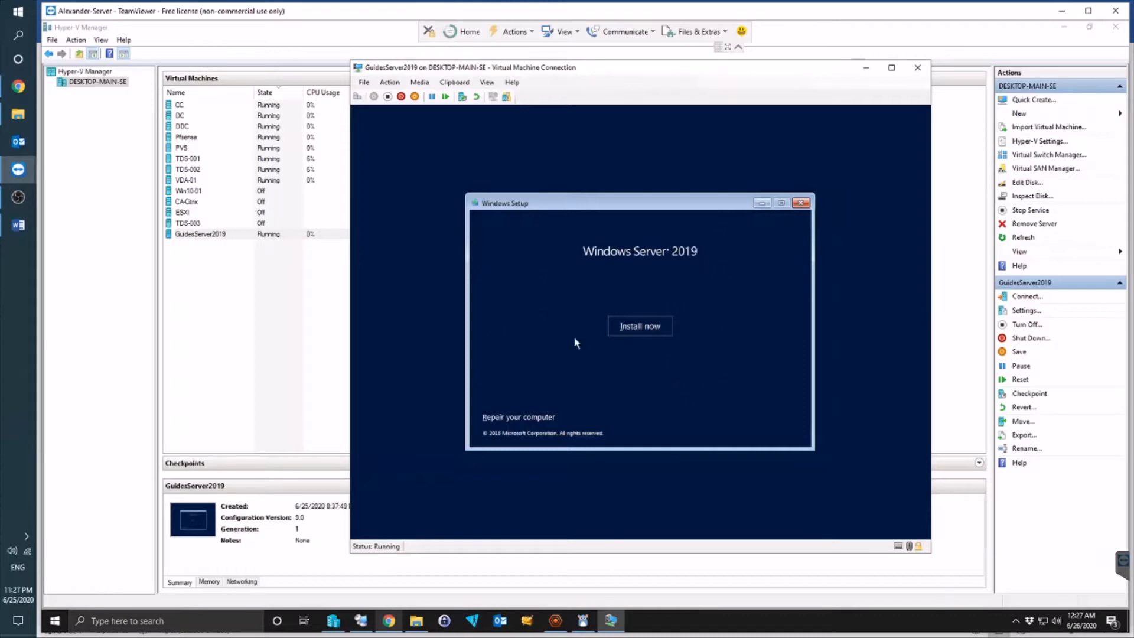
click(651, 325)
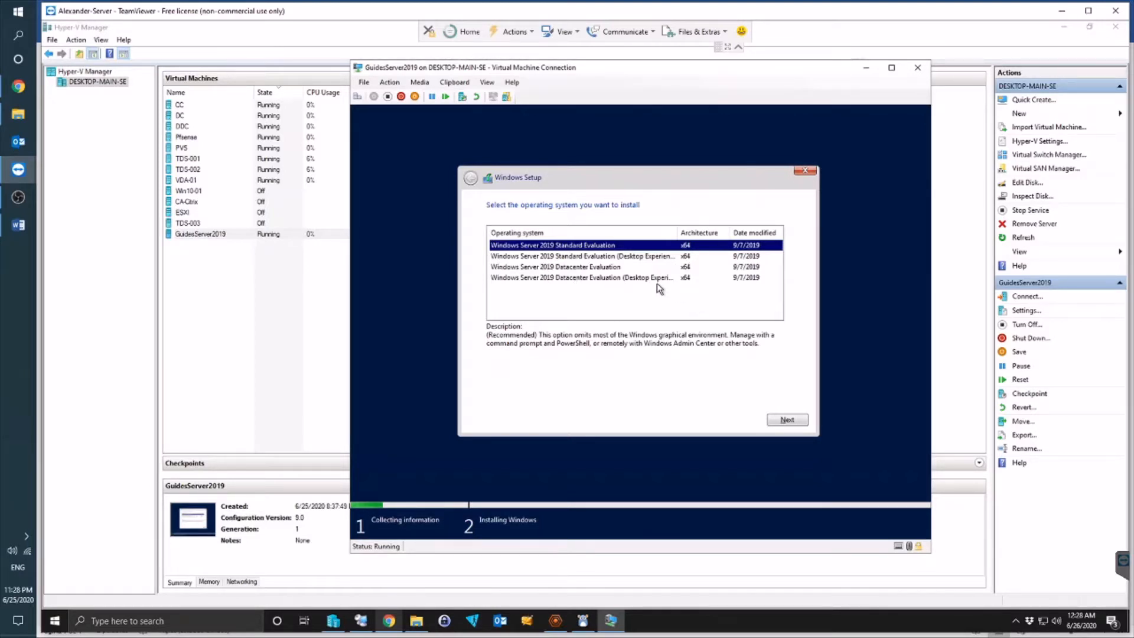
Step: Pick Windows Server 2019 Datacenter Evaluation (Desktop Experience) and accept the license terms
click(574, 271)
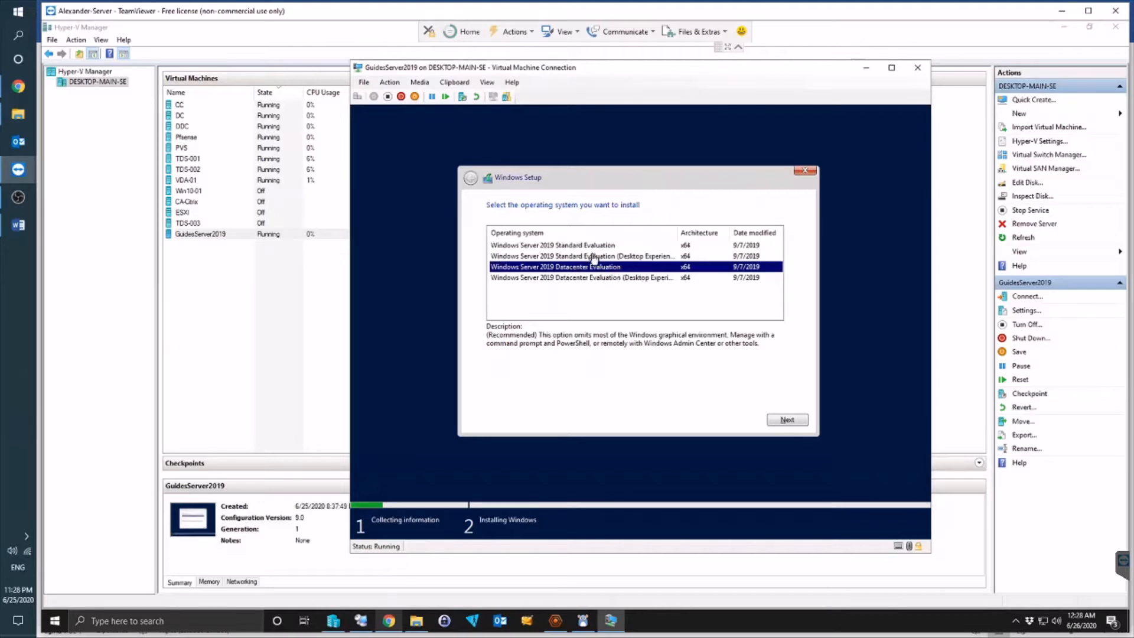
click(587, 245)
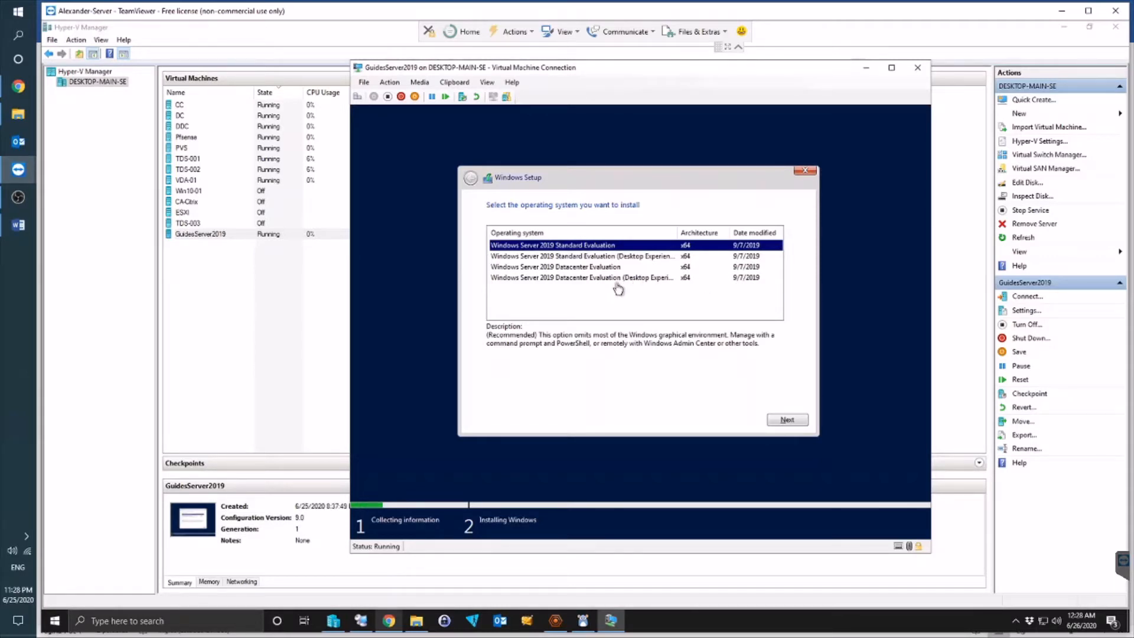
click(594, 281)
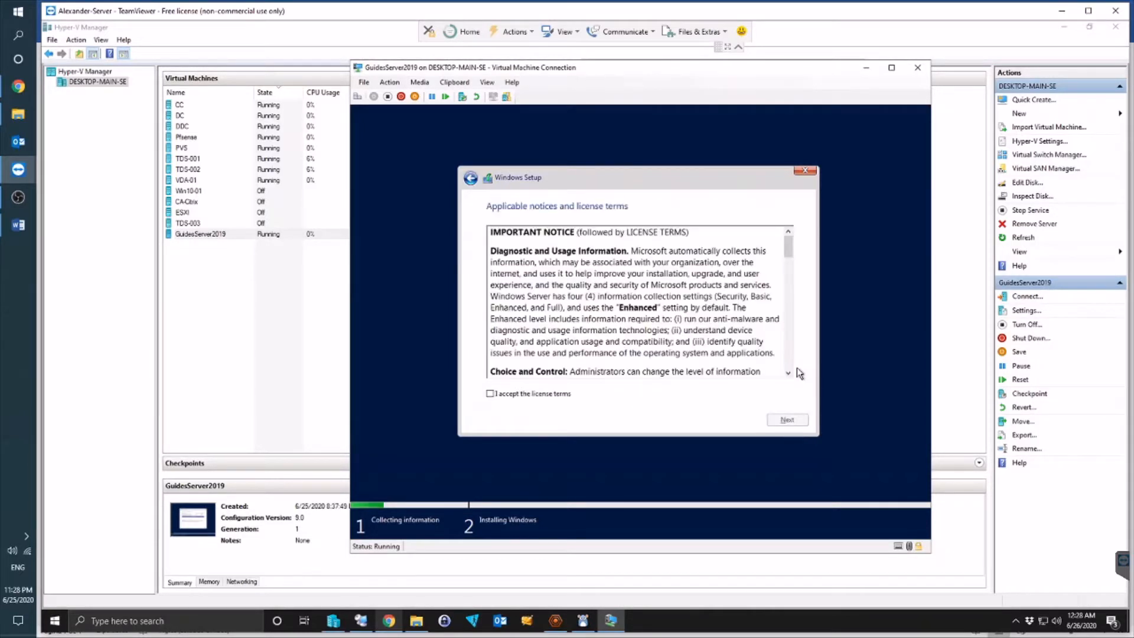
click(524, 394)
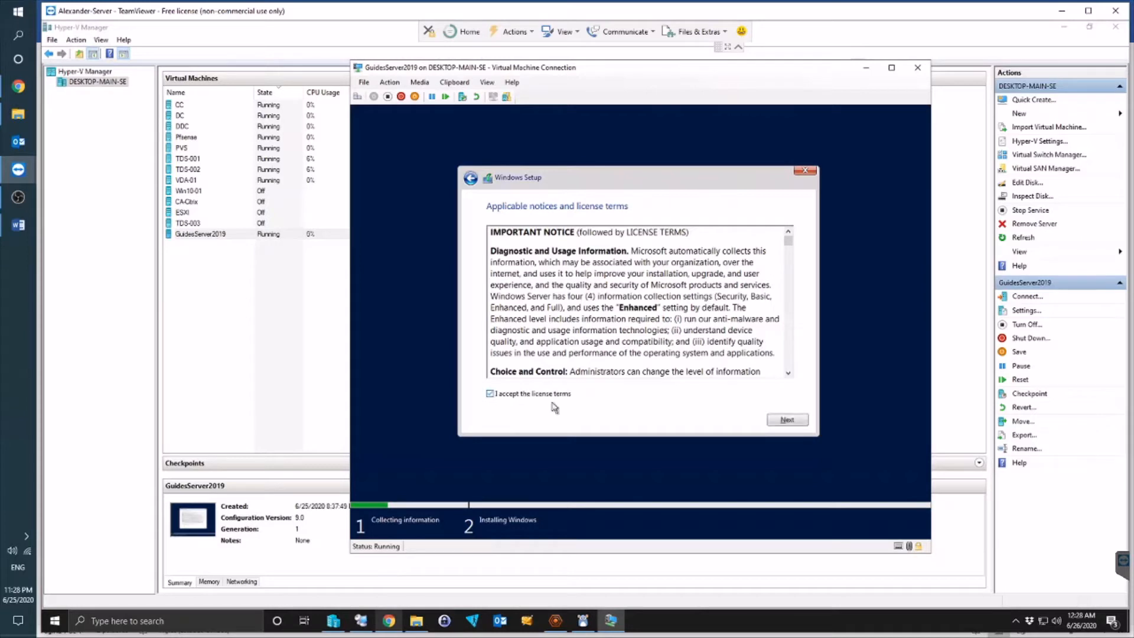
click(787, 419)
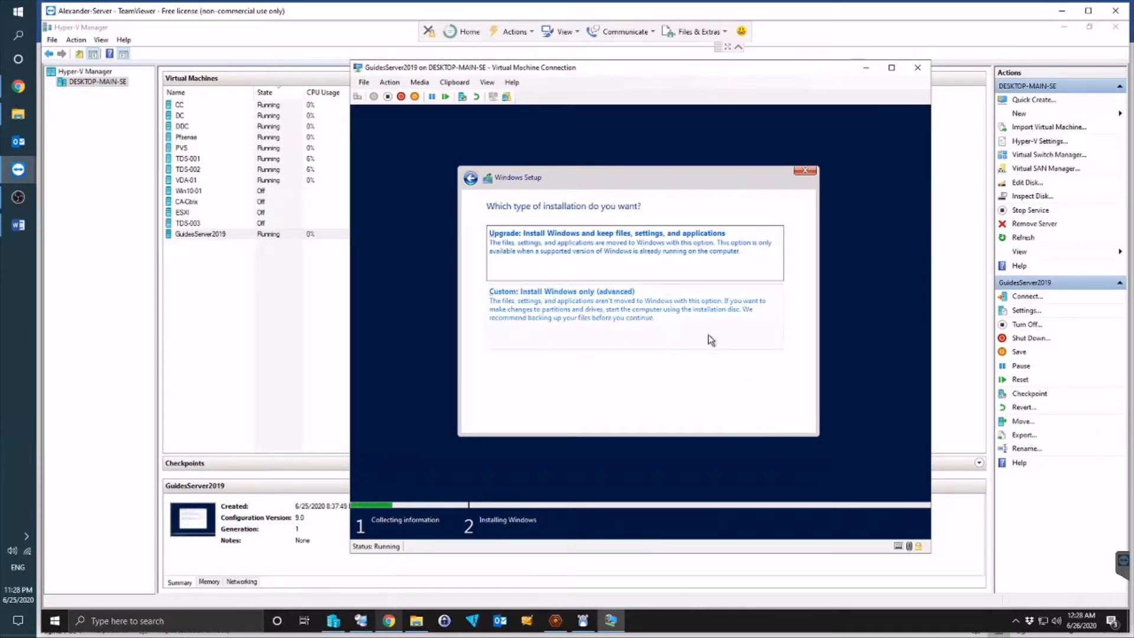
Step: Choose a custom install onto Drive 0's unallocated space and let the files install
click(544, 317)
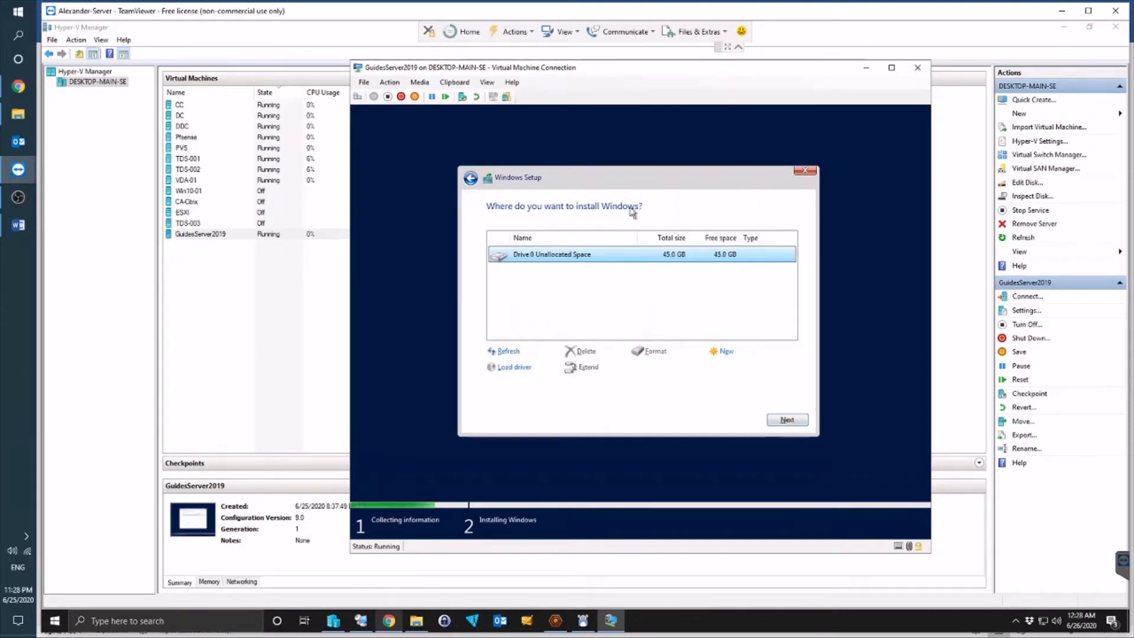
click(787, 420)
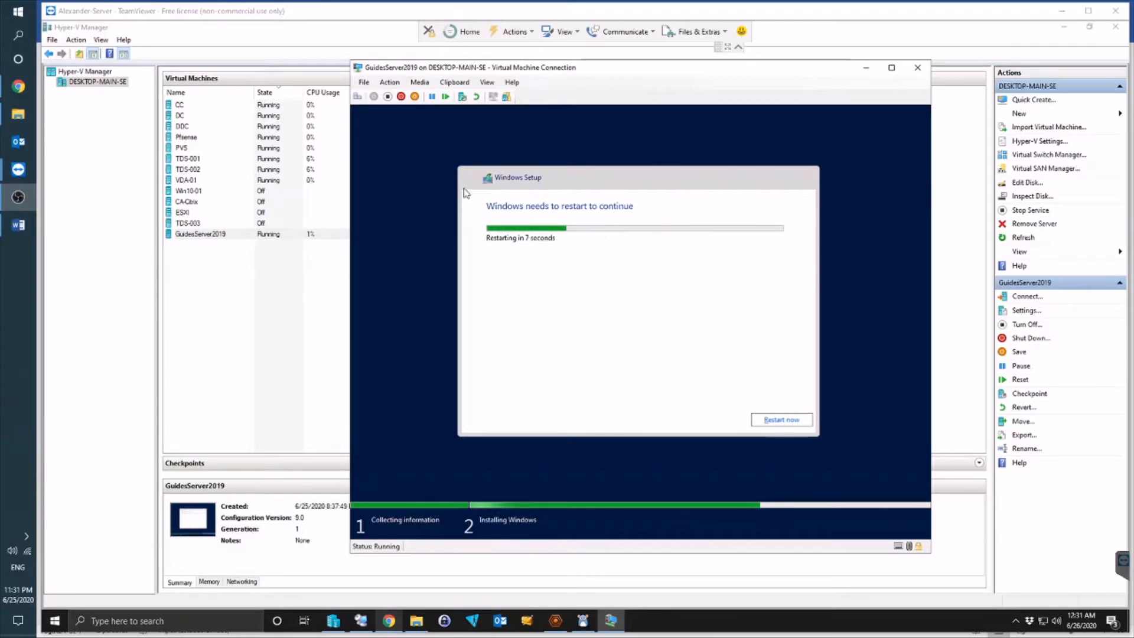
Step: Review the Windows Server key tables on Chrome's KMS client setup keys page, then minimize Chrome
click(389, 623)
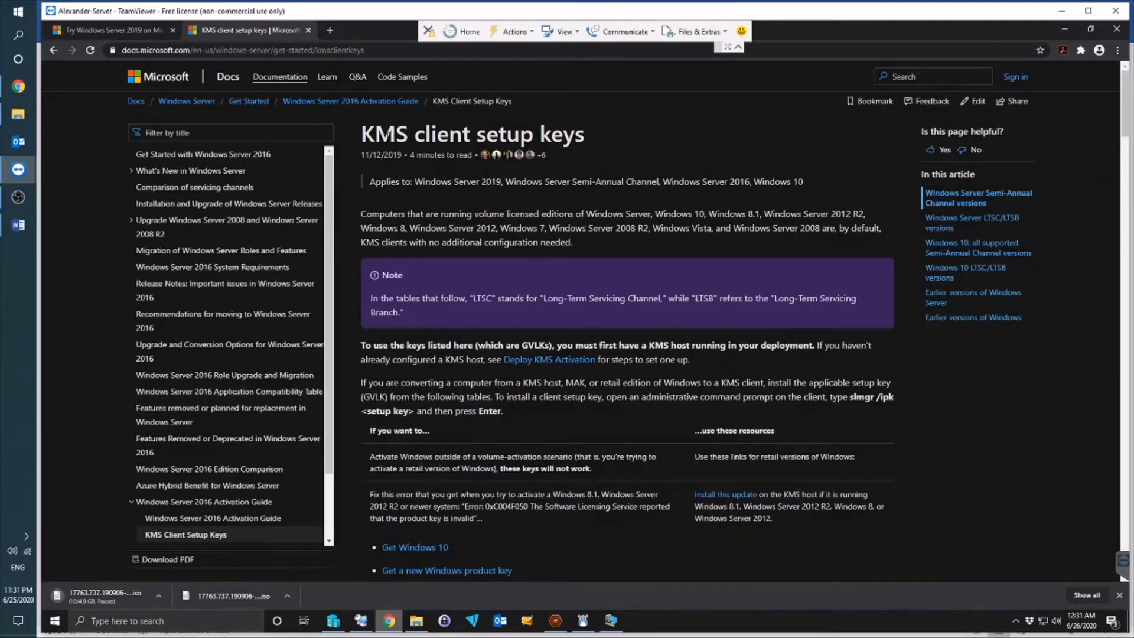
drag(361, 135, 615, 139)
click(682, 184)
scroll(747, 188, down, 6)
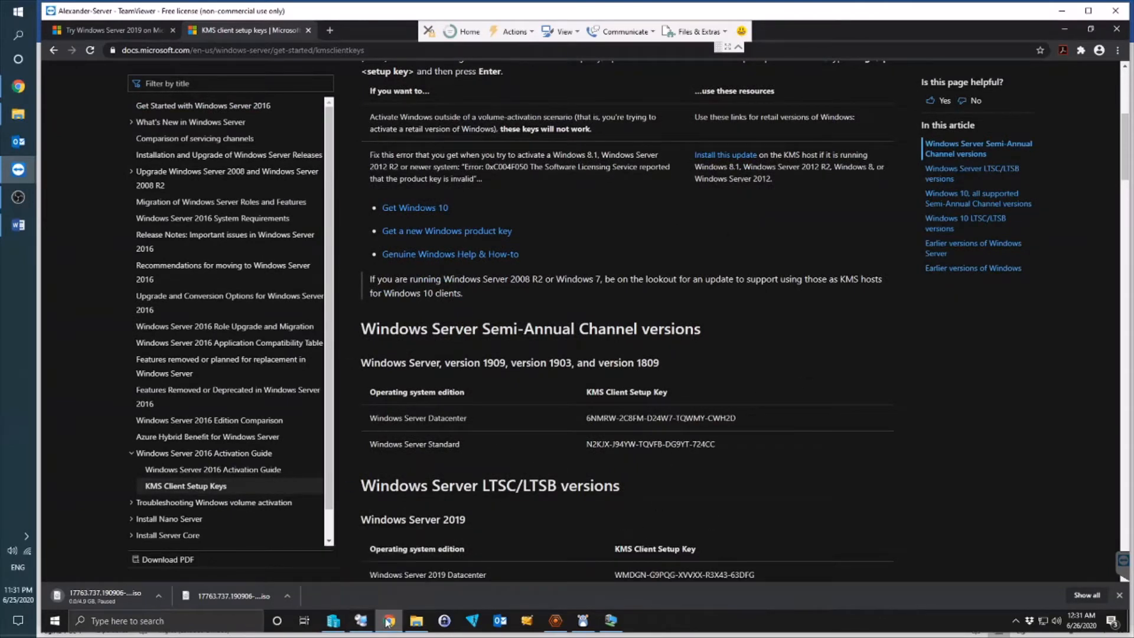
mouse_move(389, 620)
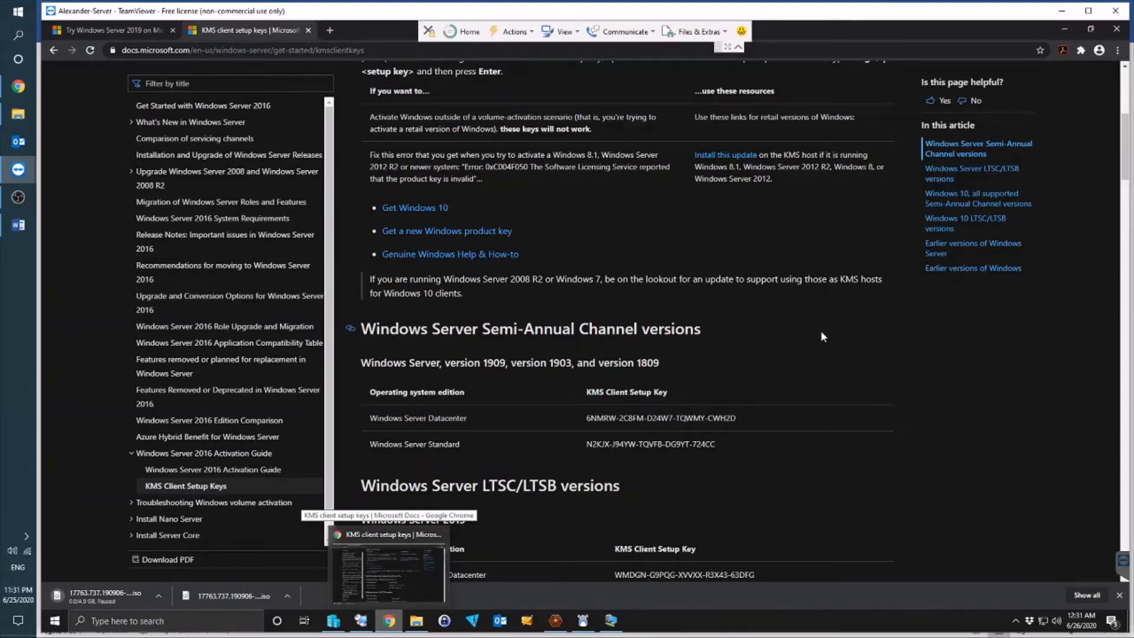
click(388, 622)
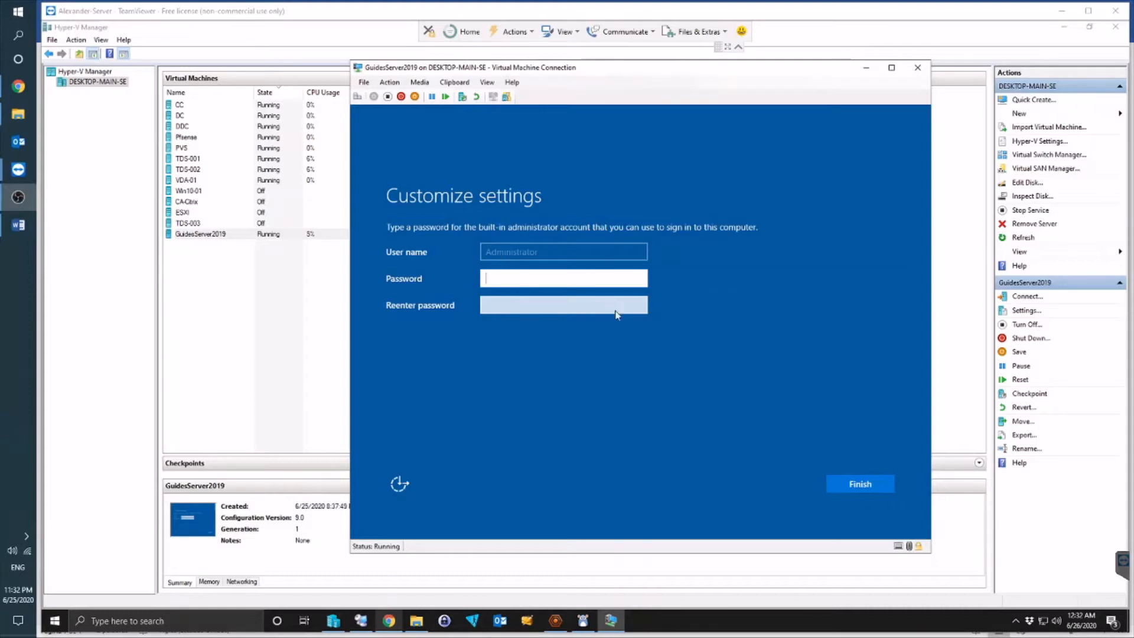
Step: Enter and confirm the built-in Administrator password, then finish the initial setup
click(522, 279)
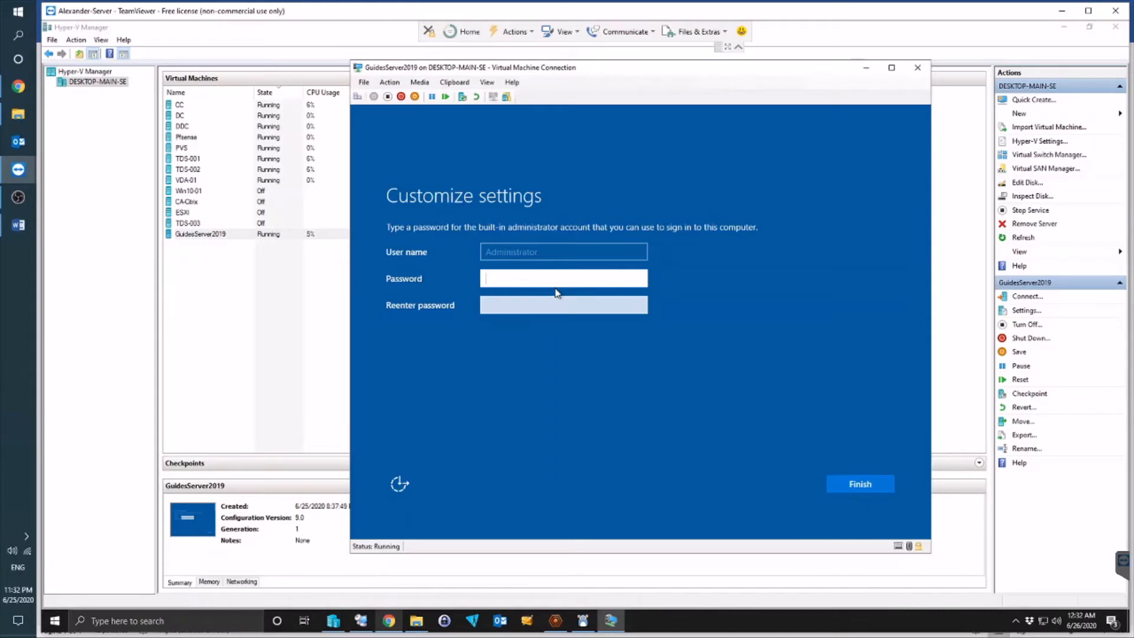
text(*************)
key(Tab)
text(*************)
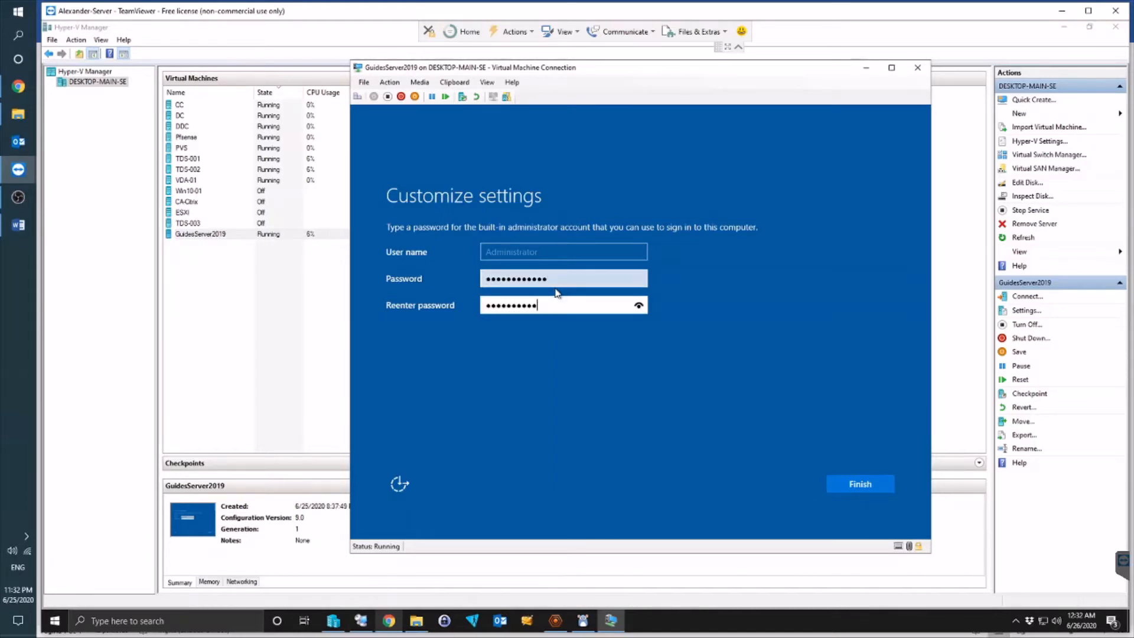
click(876, 482)
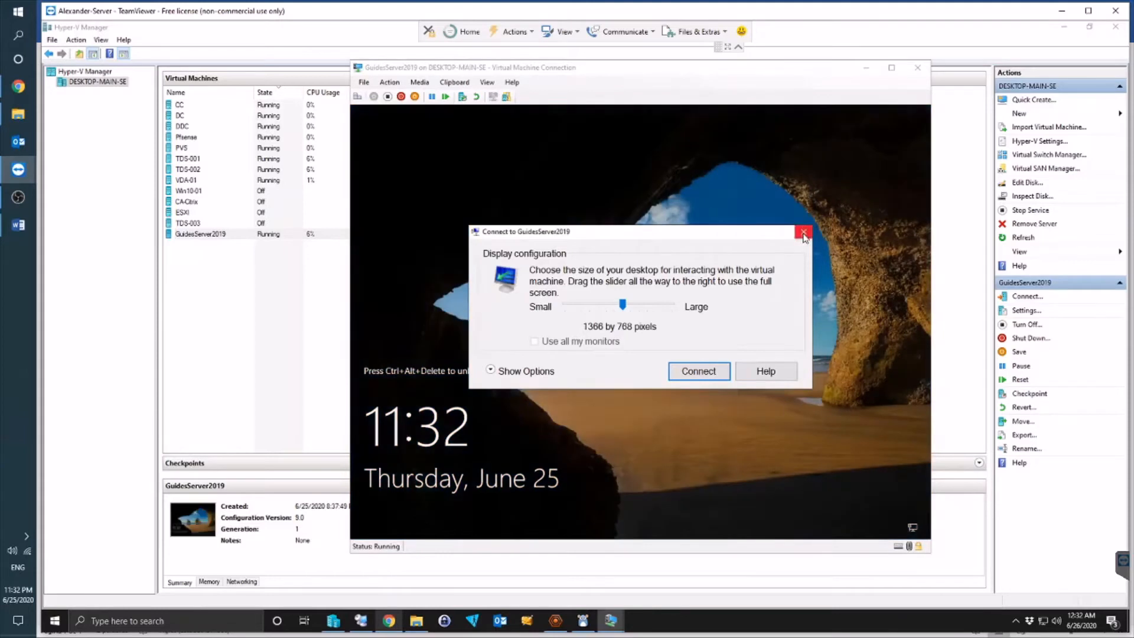
Step: Dismiss the display prompt, send Ctrl+Alt+Delete, and sign in with the Administrator password
click(699, 371)
click(391, 82)
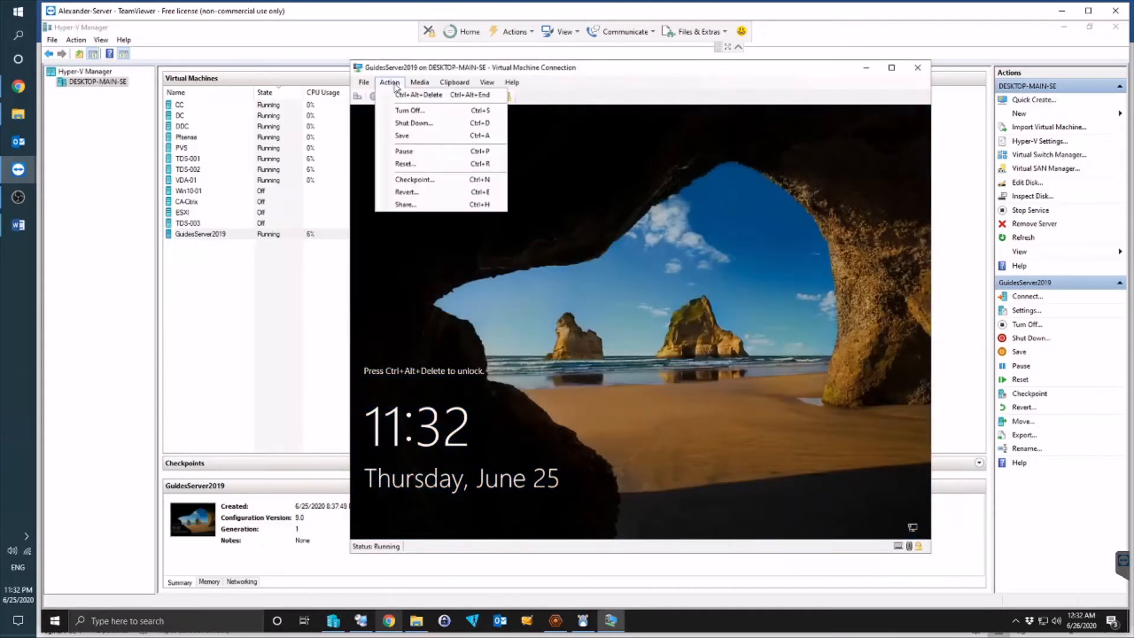
click(432, 95)
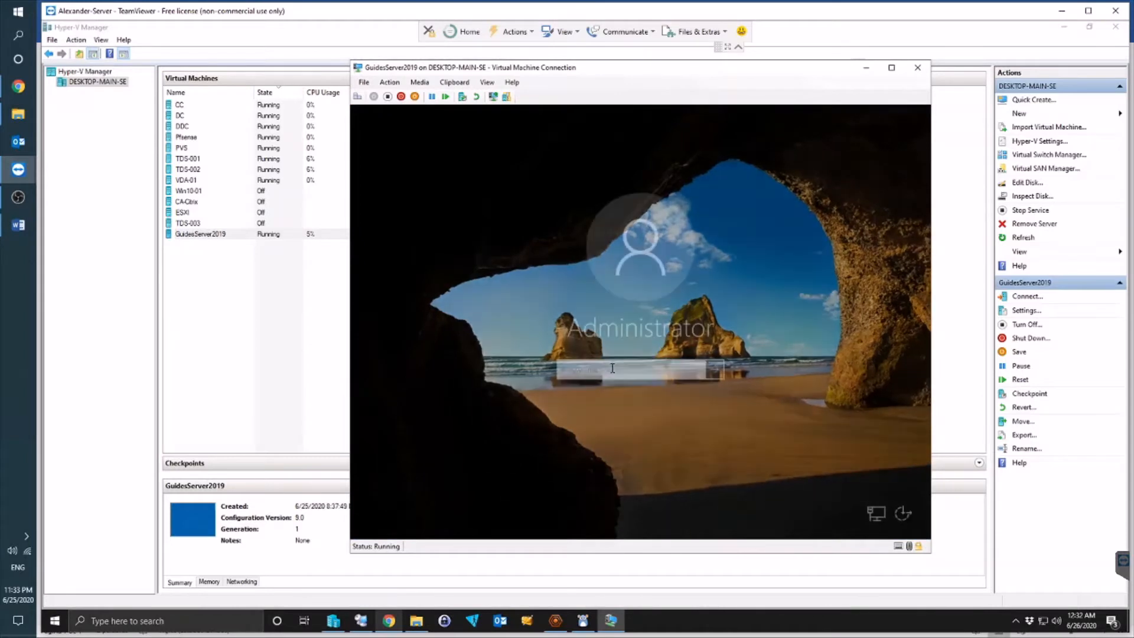
text(••)
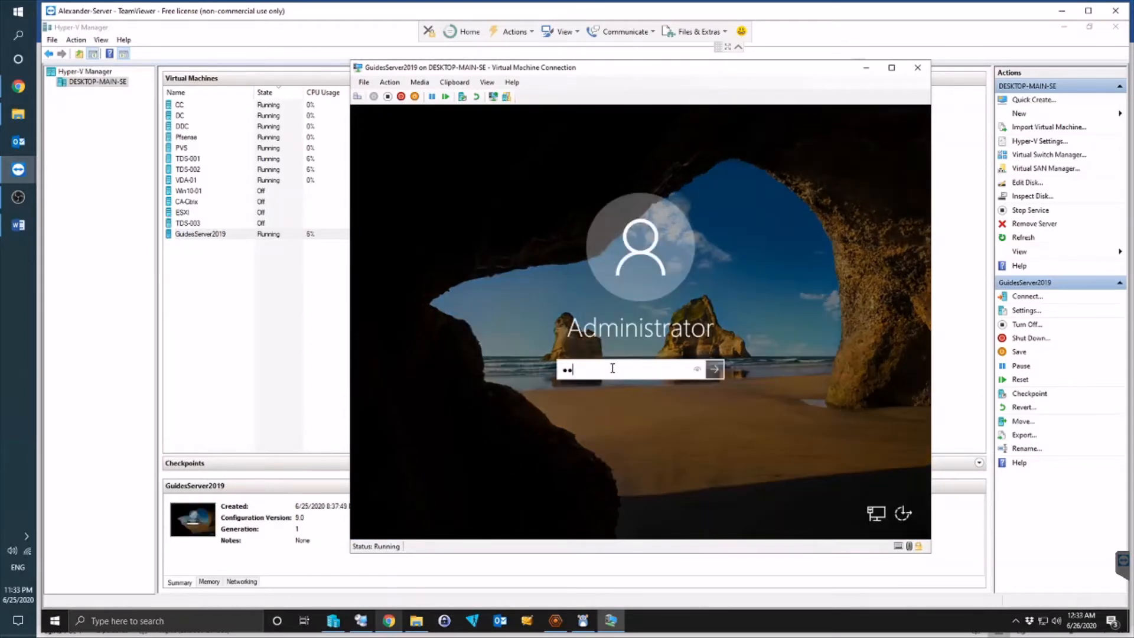
text(••••••••)
click(703, 365)
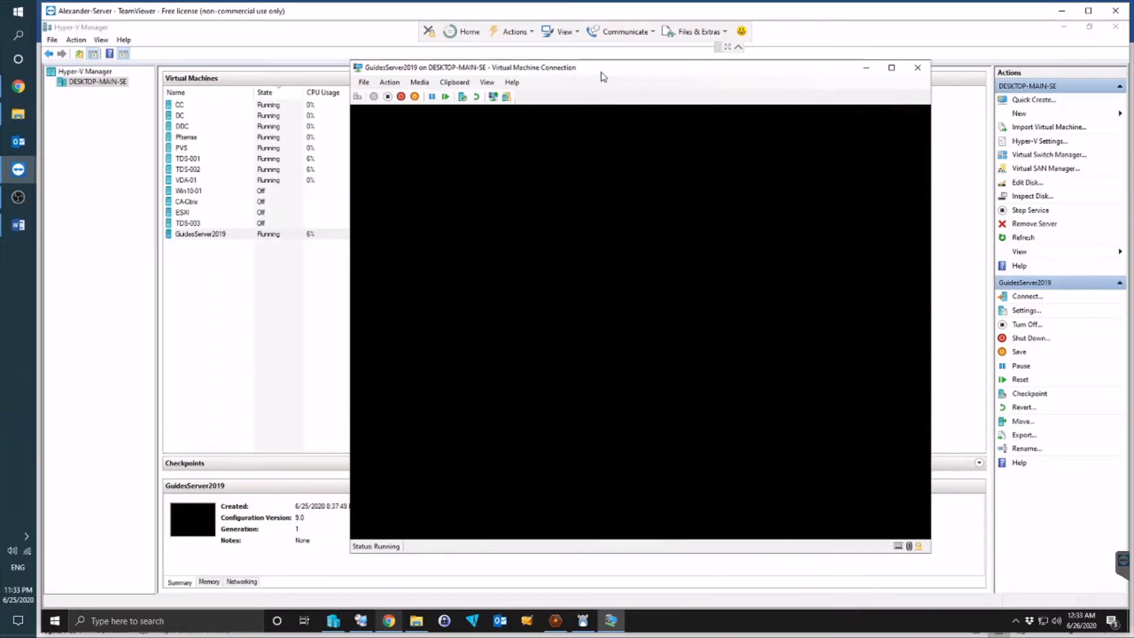
Step: Reposition the VM window, answer Yes to network discovery, and close the Windows Admin Center popup
drag(602, 76, 456, 71)
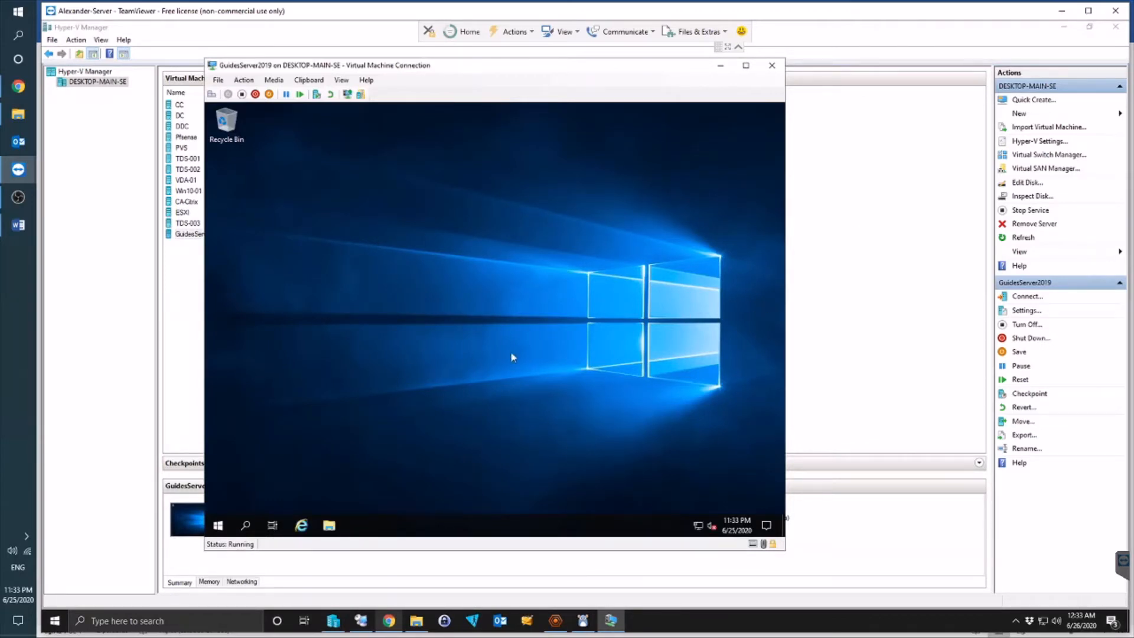
click(677, 309)
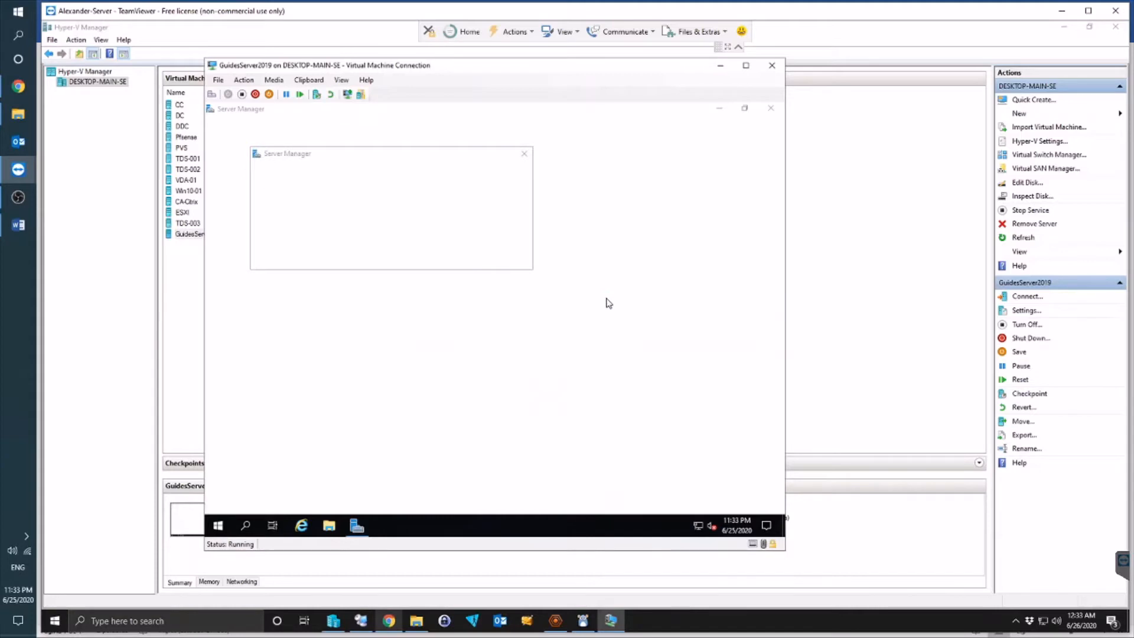
click(524, 156)
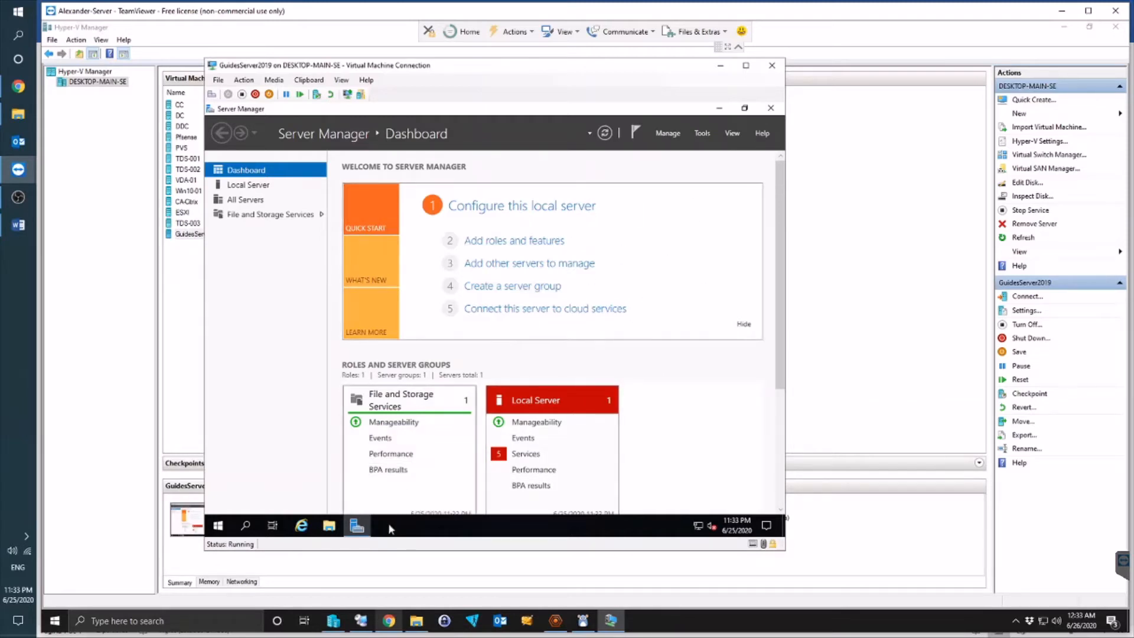
Step: Minimize Server Manager, check the Datacenter Evaluation watermark, and launch Windows PowerShell by searching 'power'
click(356, 528)
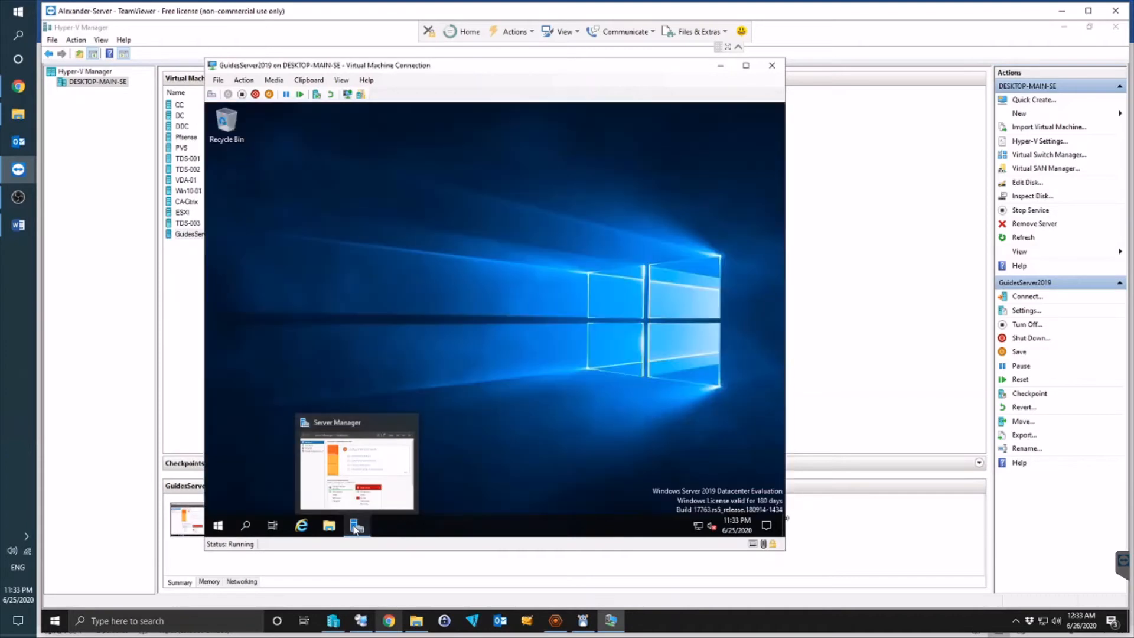
drag(623, 480, 789, 510)
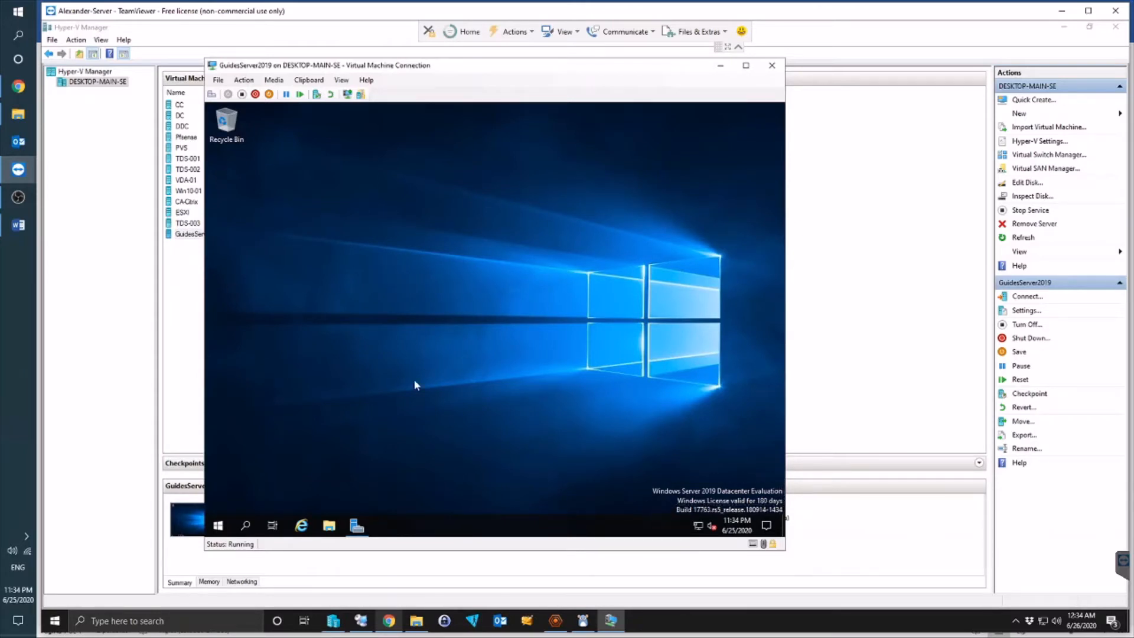
click(247, 526)
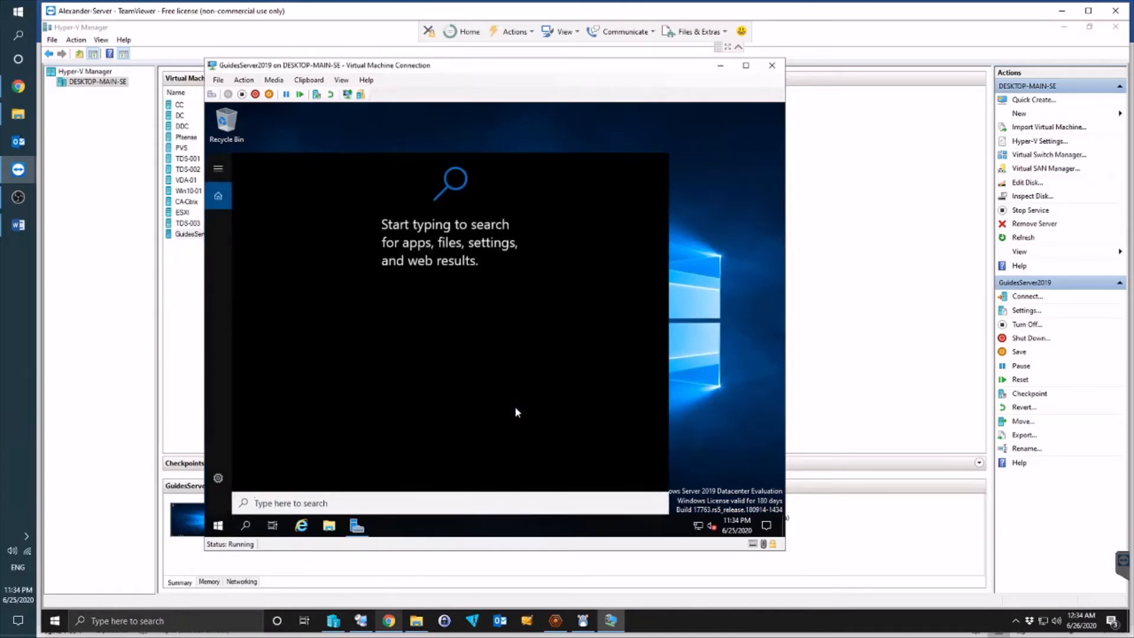
text(power)
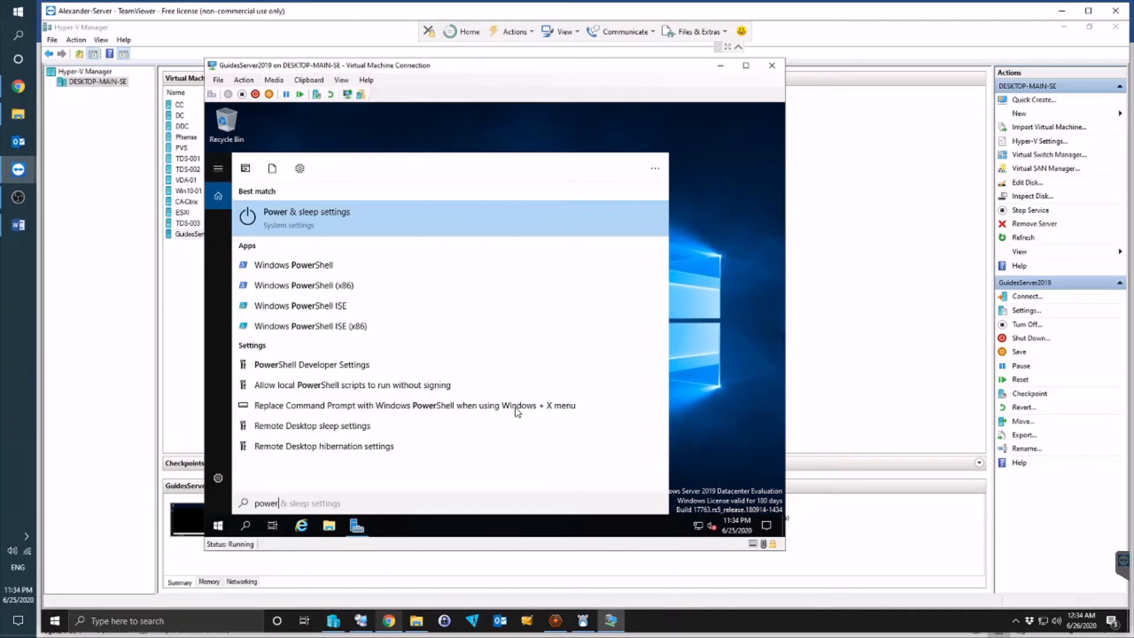
click(322, 269)
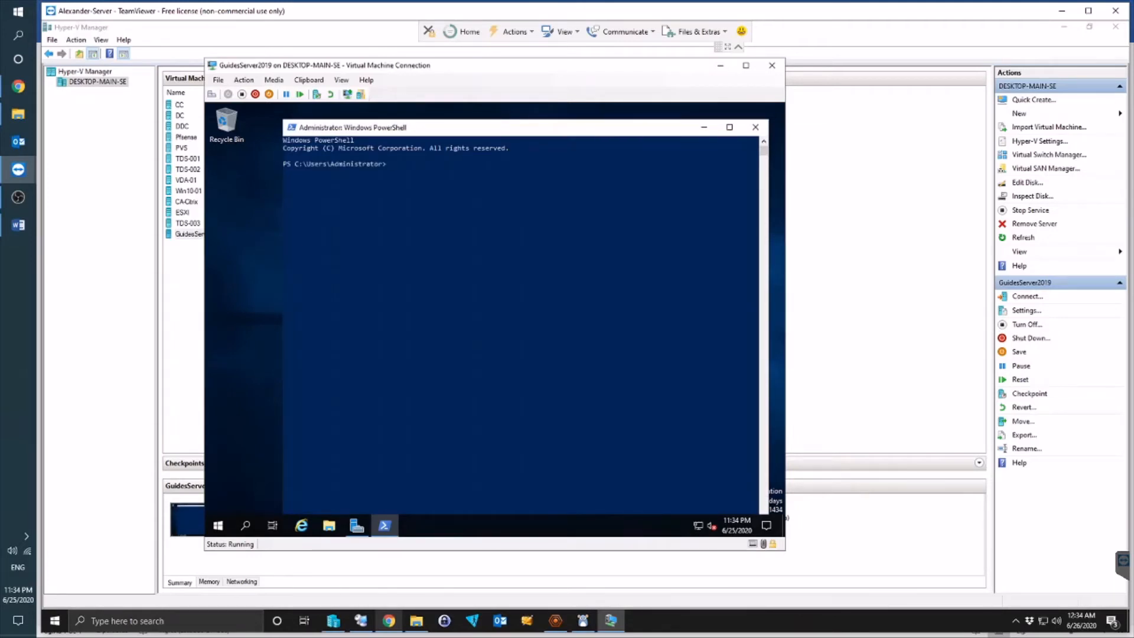
Step: Try pasting a command into the VM's PowerShell console with right-click
click(415, 188)
right_click(417, 189)
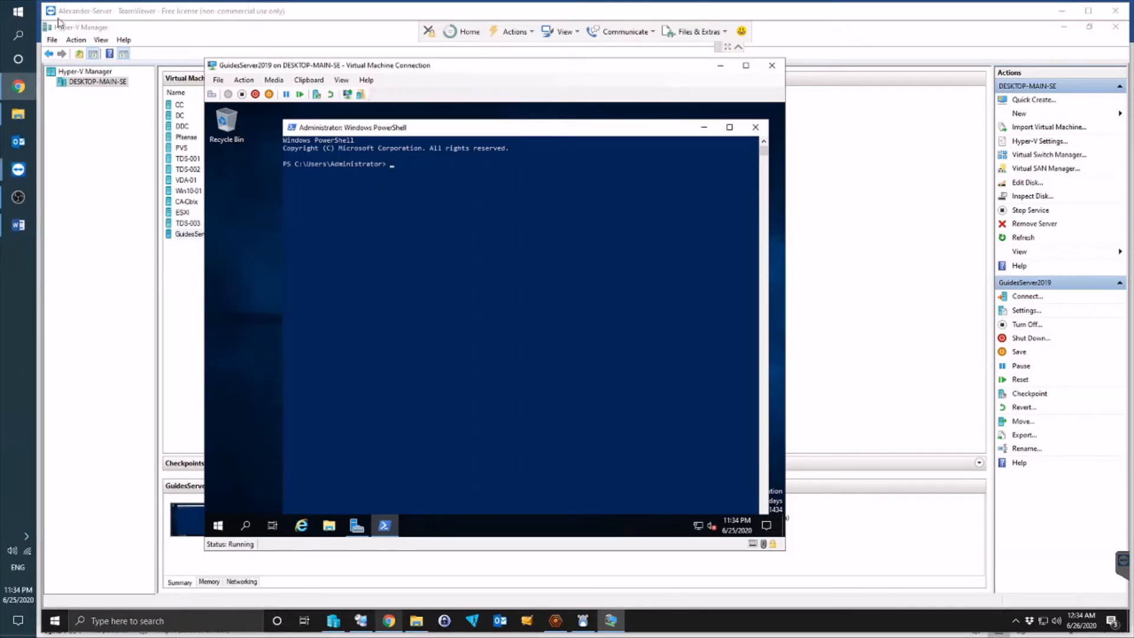
click(412, 172)
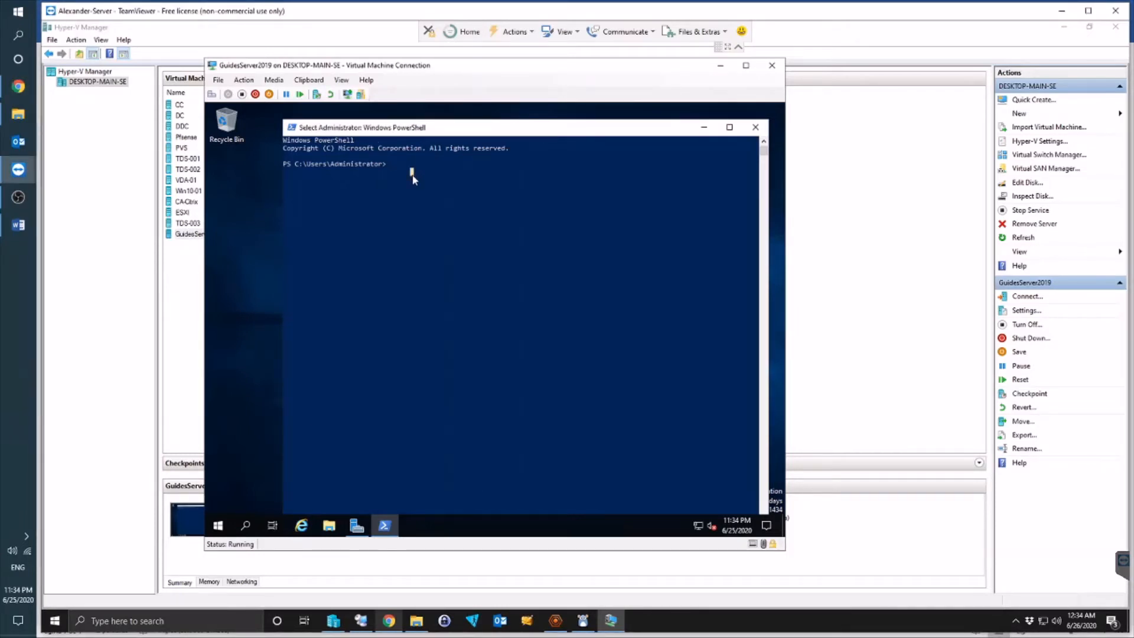
right_click(412, 175)
Step: Open Notepad on the host and paste in the DISM /online /Get-CurrentEdition command
click(178, 629)
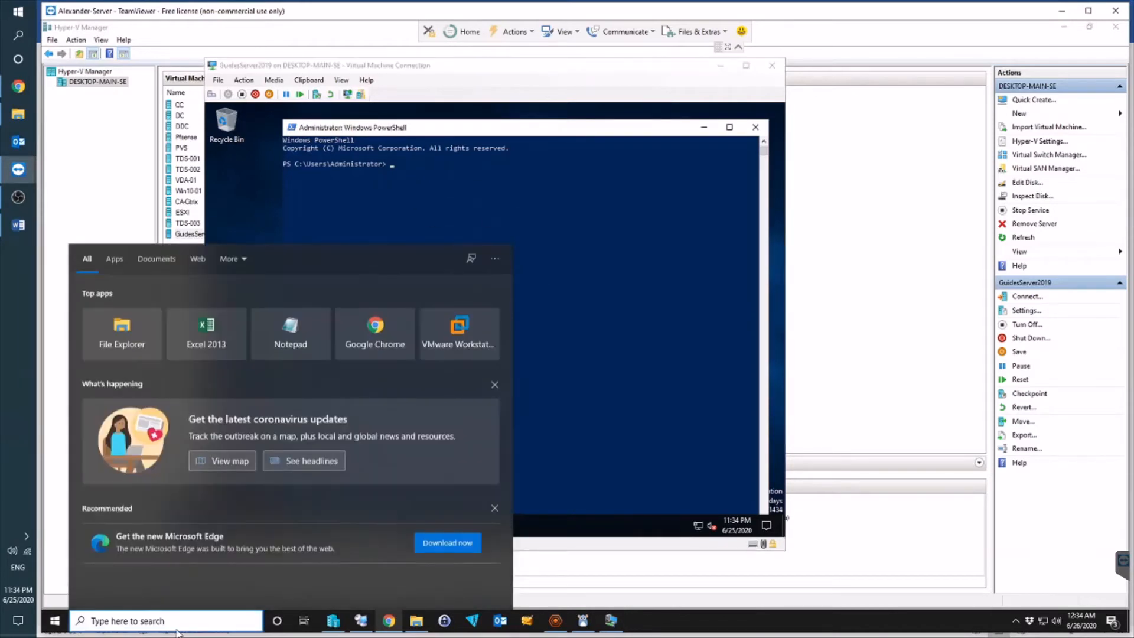
text(notepad)
key(Return)
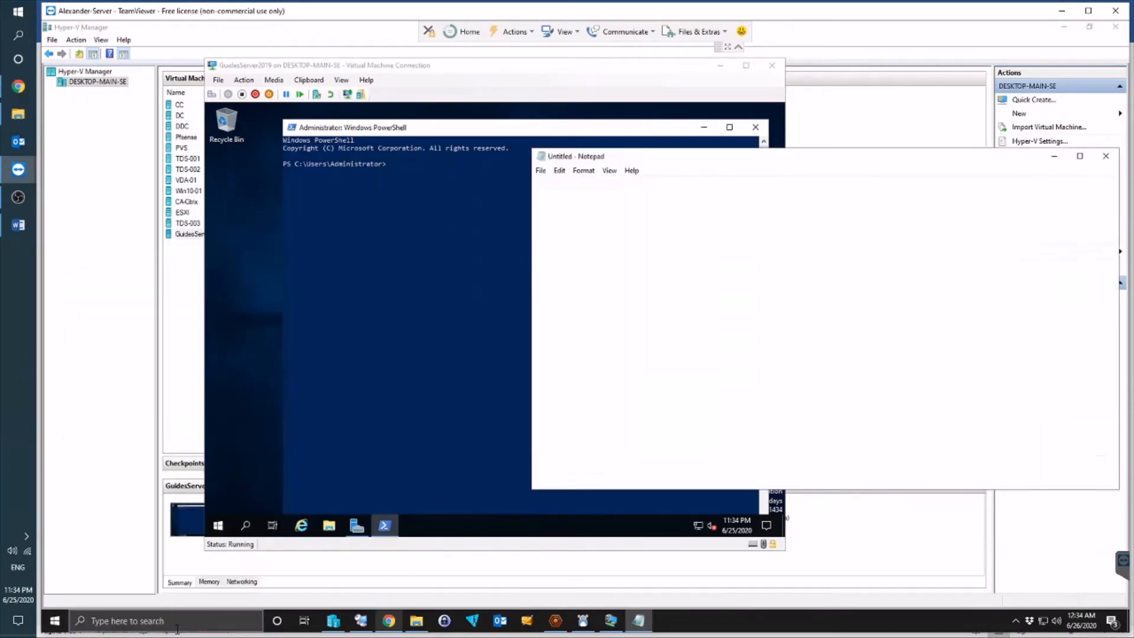
text(DISM /Online /Get-CurrentEdition)
drag(734, 185, 445, 193)
Step: Run DISM /online /Get-CurrentEdition in the VM's PowerShell, showing edition ServerDatacenterEval
click(370, 183)
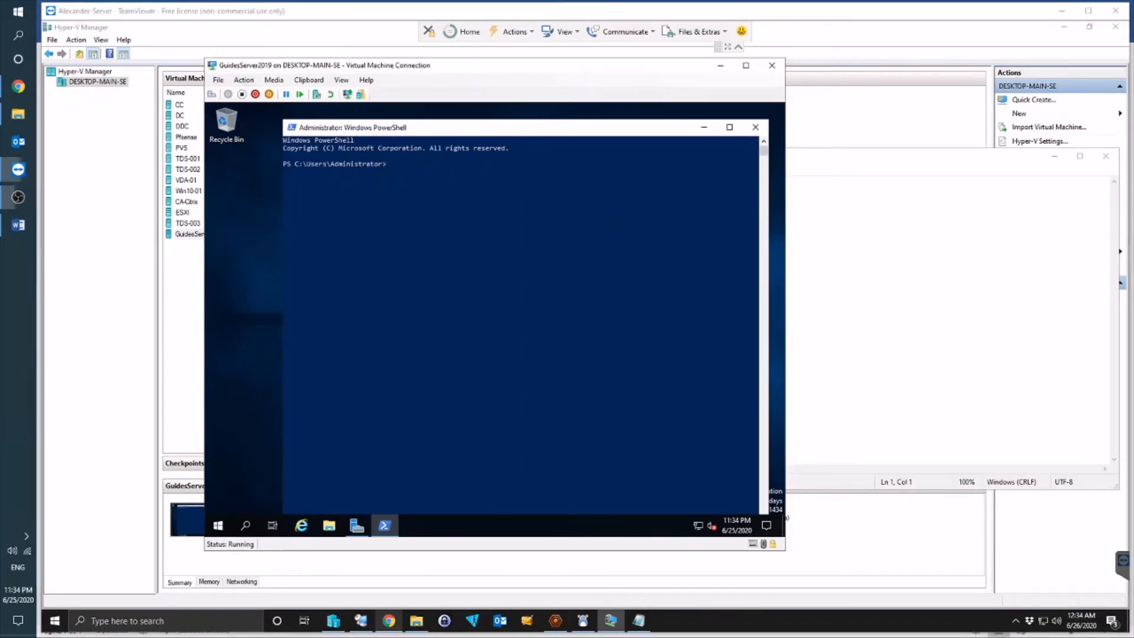
text(DISM /online /Get-CurrentEdition)
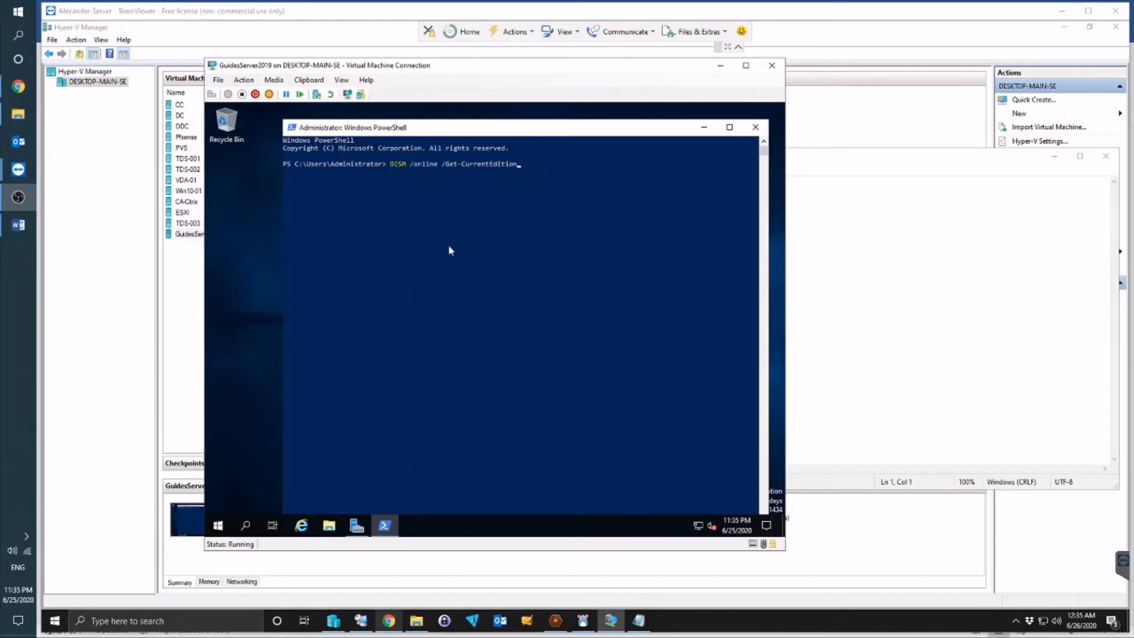
click(587, 188)
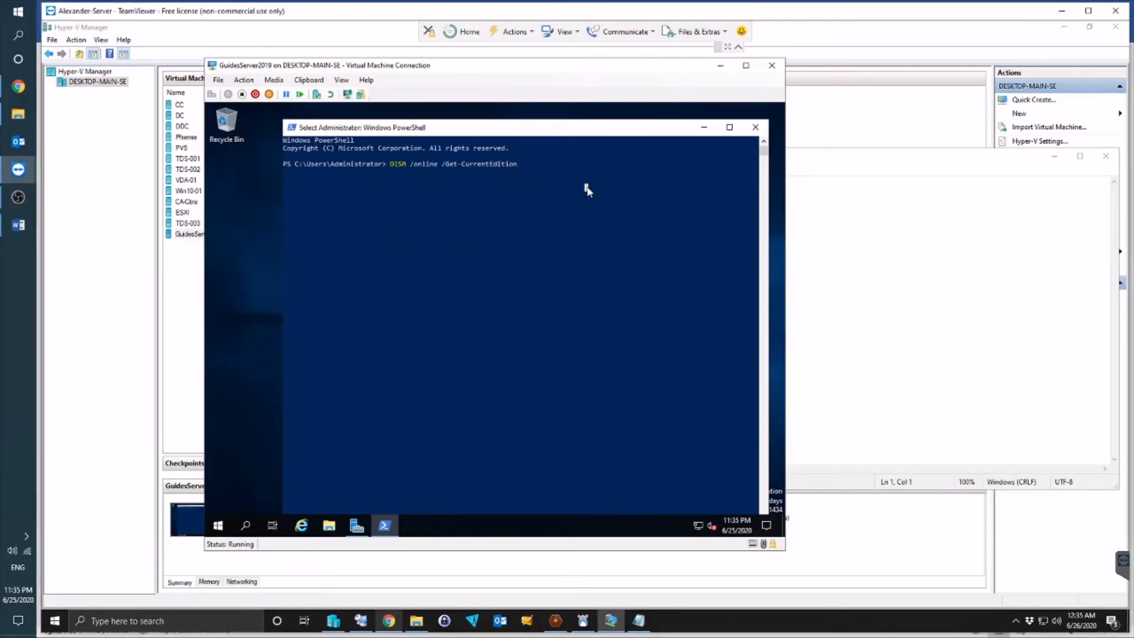
key(Return)
click(546, 177)
right_click(546, 176)
click(530, 168)
key(Return)
key(Return)
key(Return)
key(Return)
key(Return)
key(Return)
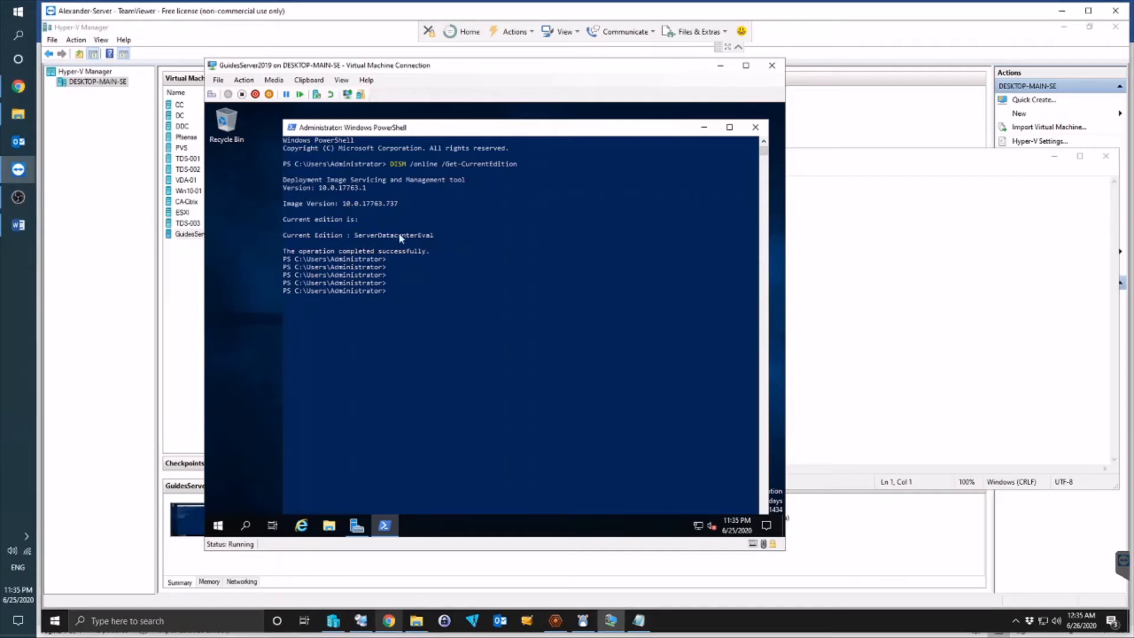
drag(440, 235, 355, 235)
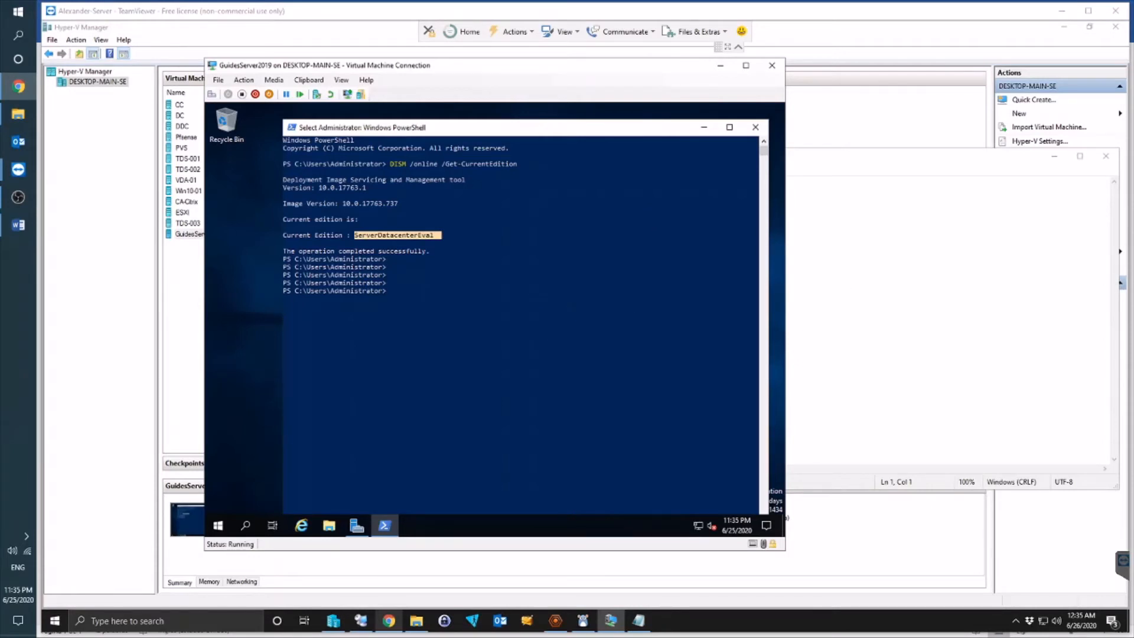
Step: Type DISM /online /Get-TargetEditions into the VM via clipboard and run it, listing ServerDatacenter
click(544, 275)
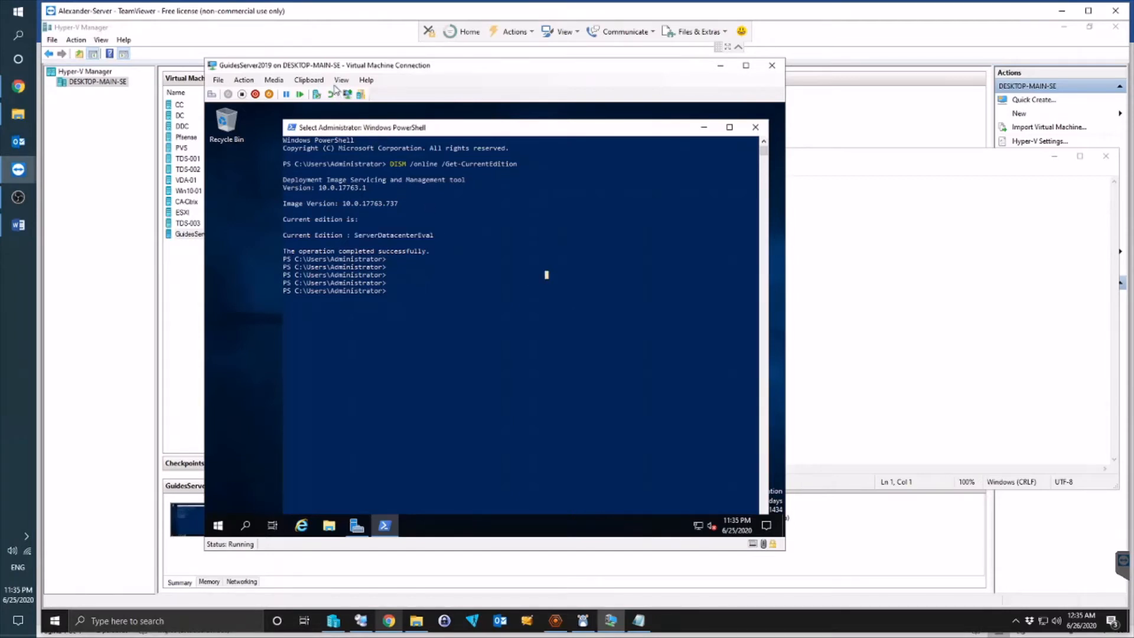
click(308, 80)
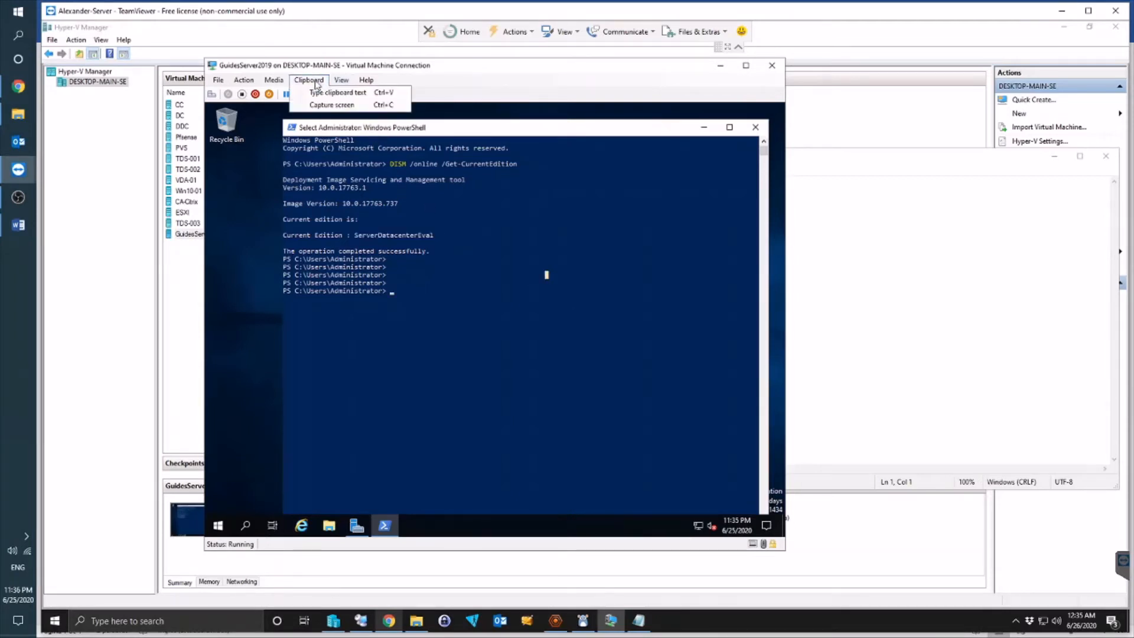
click(350, 97)
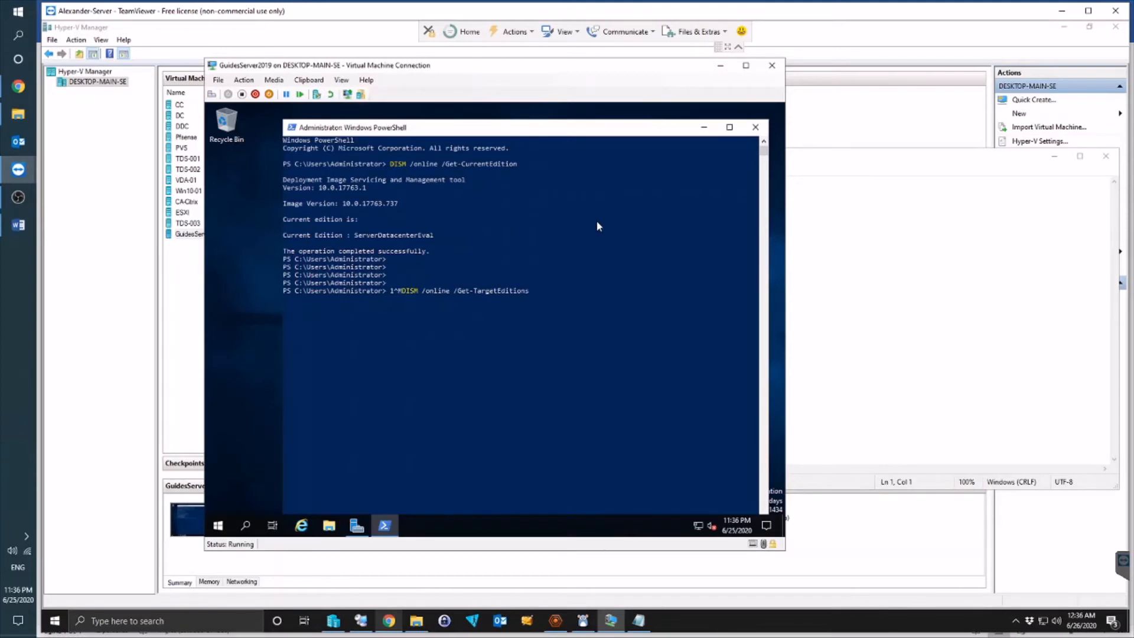
key(BackSpace)
key(BackSpace)
key(Return)
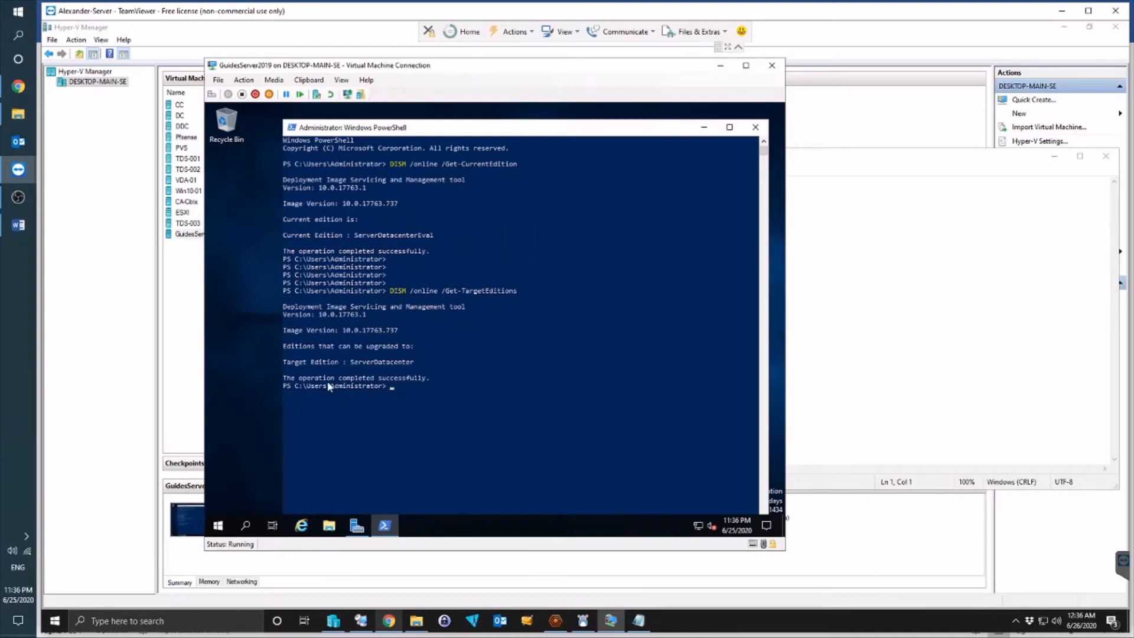
drag(500, 379, 336, 363)
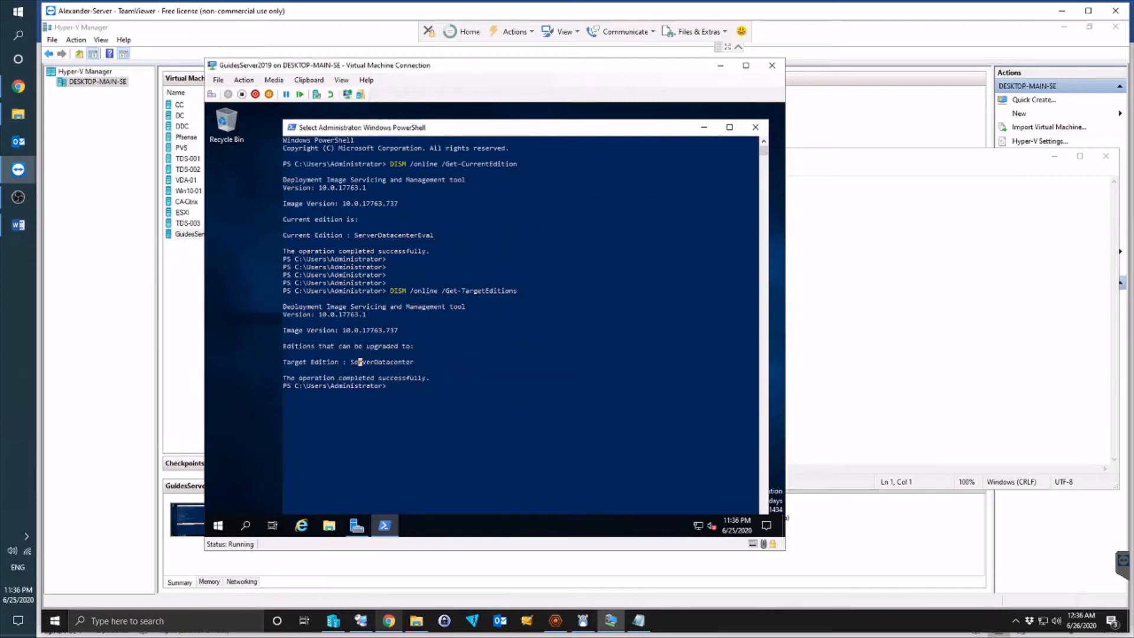
key(alt+Tab)
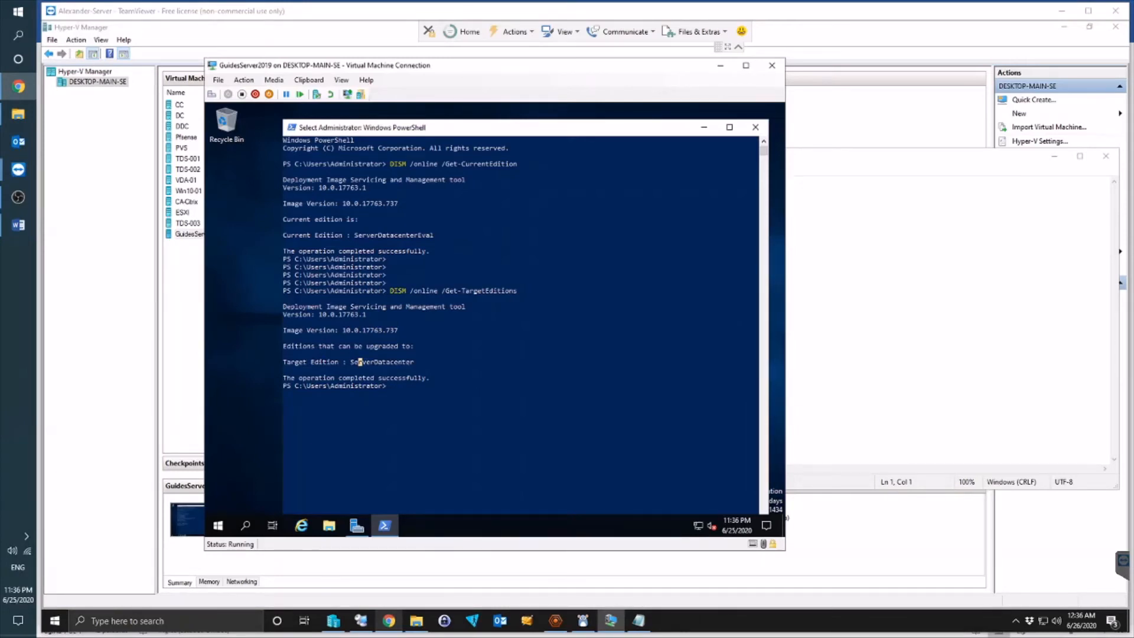
Step: Add a DISM /Online /Set-Edition:ServerDatacenter /AcceptEula command with a placeholder key in Notepad
click(841, 183)
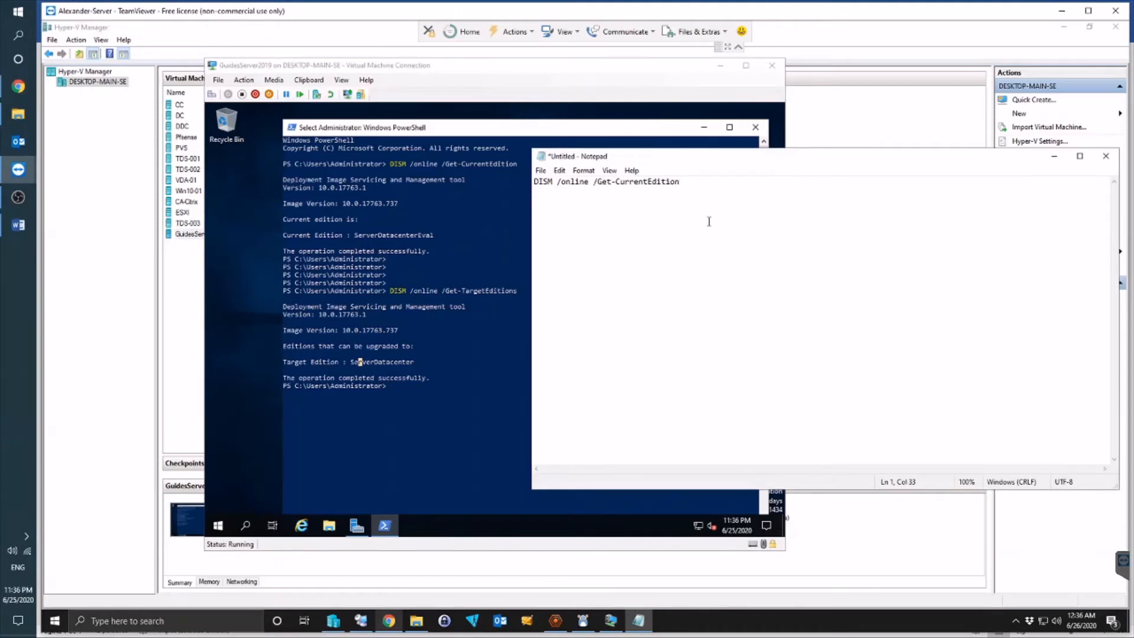
key(Return)
key(Return)
text(DISM /Online /Set-Edition:ServerDatacenter /ProductKey:xxxxx-xxxxx-xxxxx-xxxxx-xxxxx /AcceptEula)
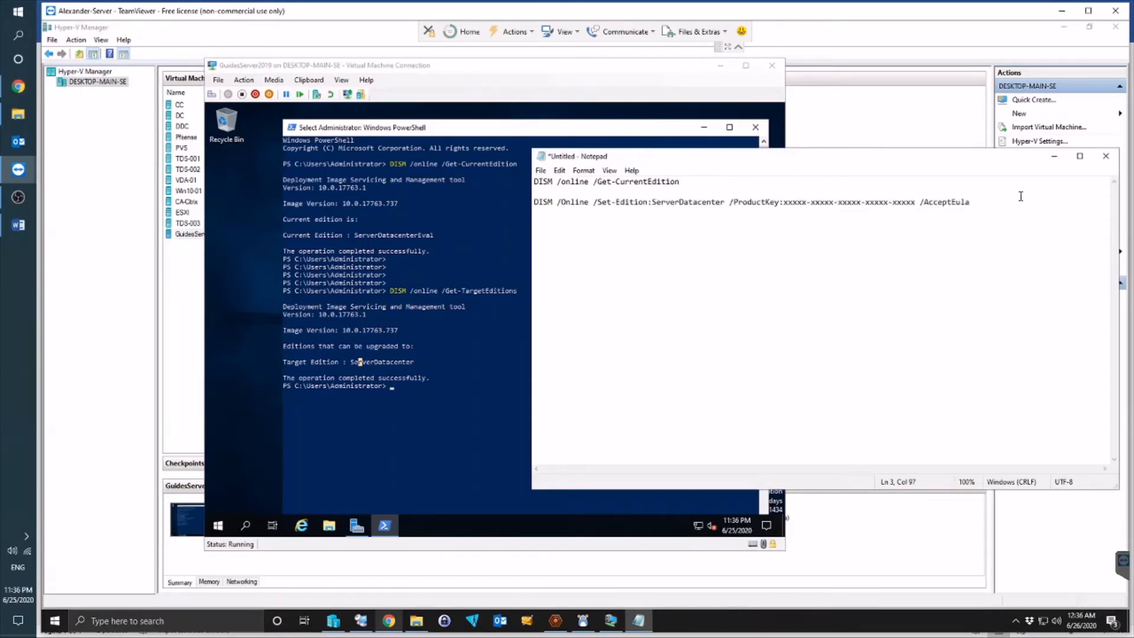
drag(916, 204, 785, 205)
click(799, 256)
click(388, 622)
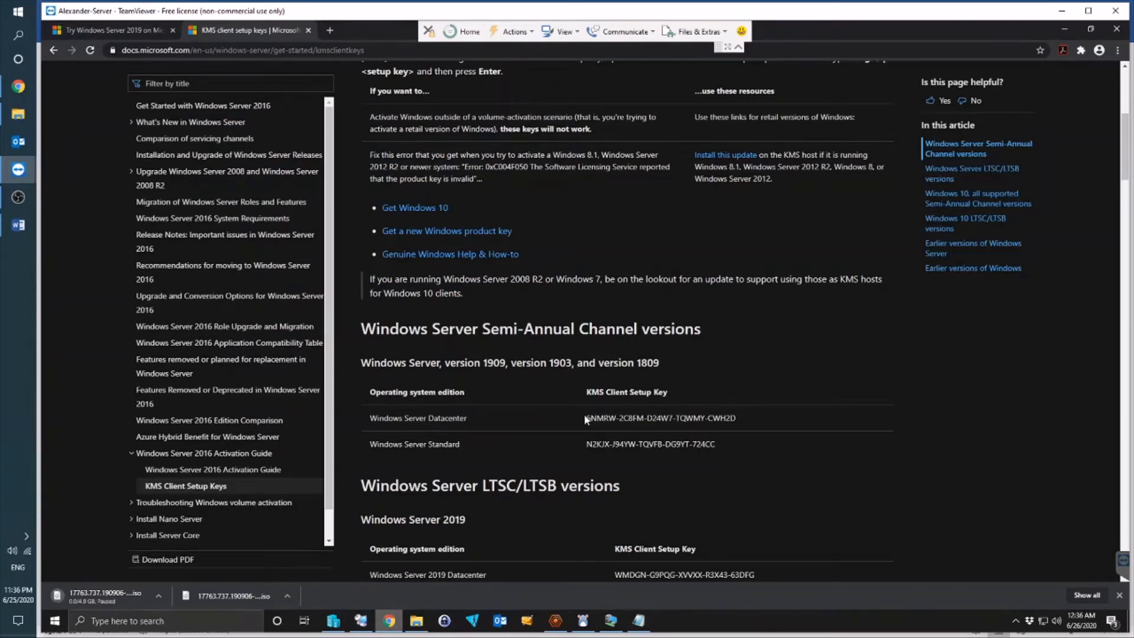
Step: Copy the Windows Server 2019 Datacenter KMS key from Microsoft Docs over the Notepad placeholder key
drag(586, 418, 743, 423)
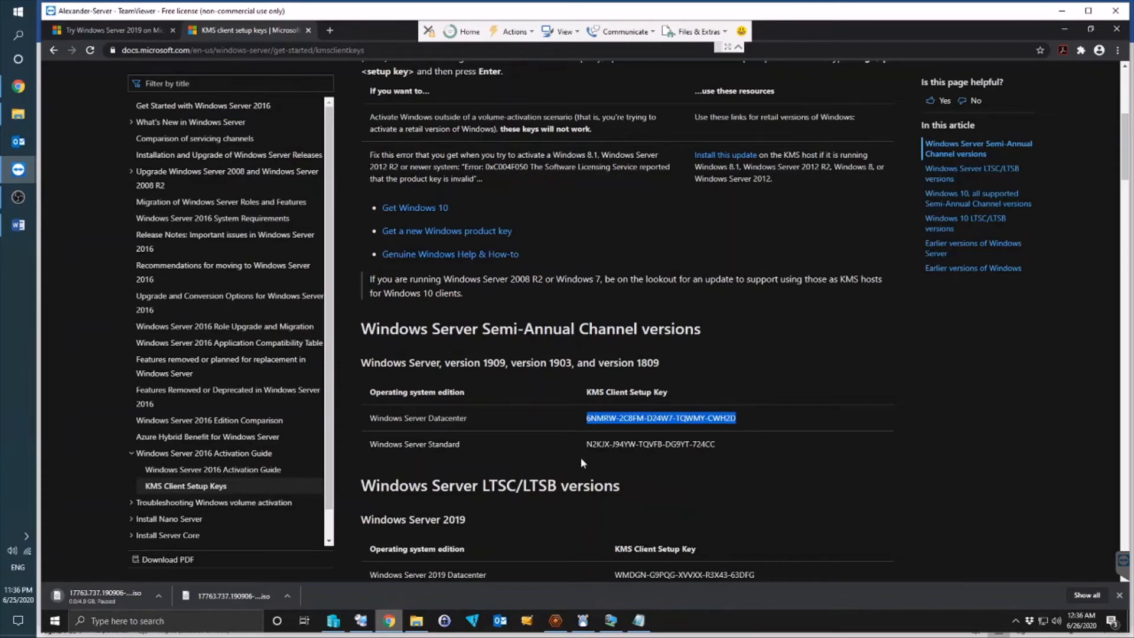
scroll(580, 457, down, 3)
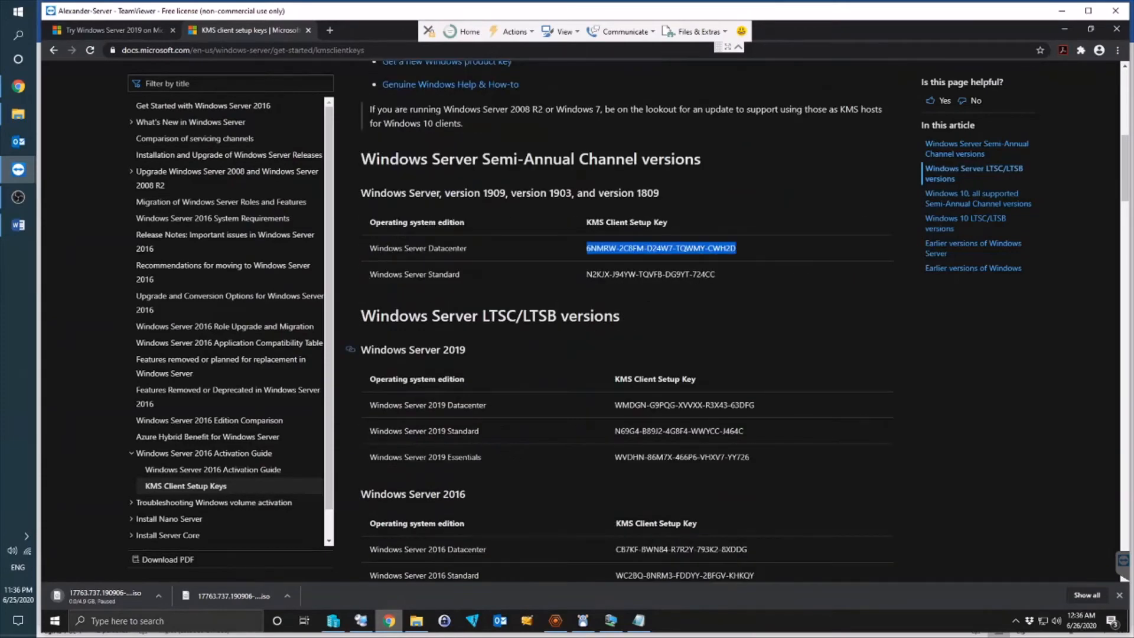
drag(393, 350, 483, 347)
drag(428, 405, 614, 407)
key(ctrl+c)
click(802, 406)
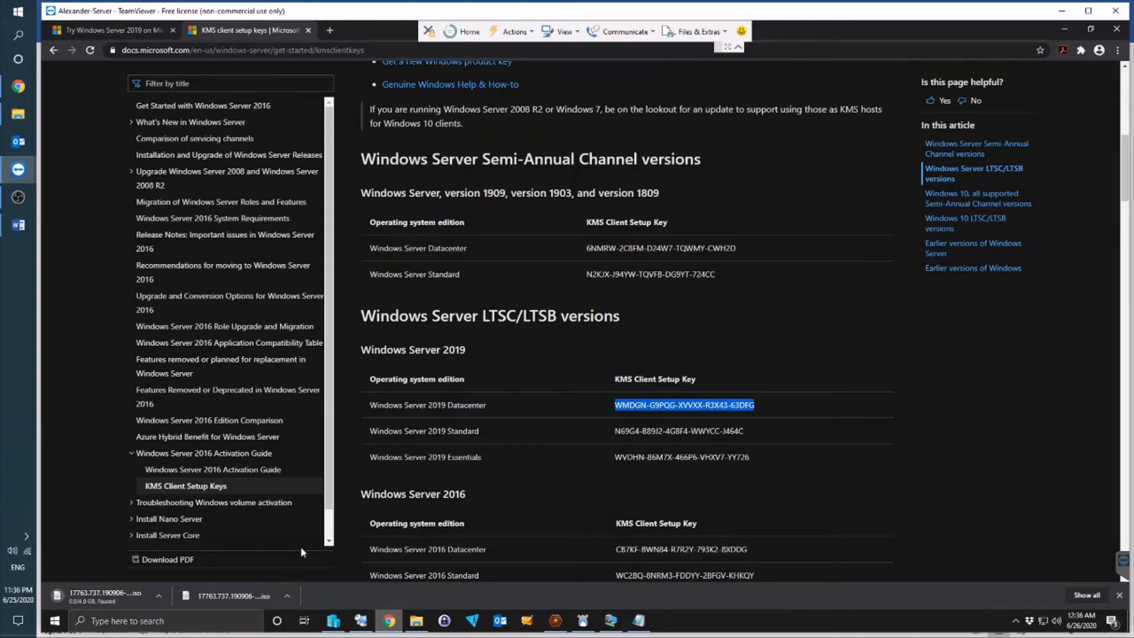
click(389, 620)
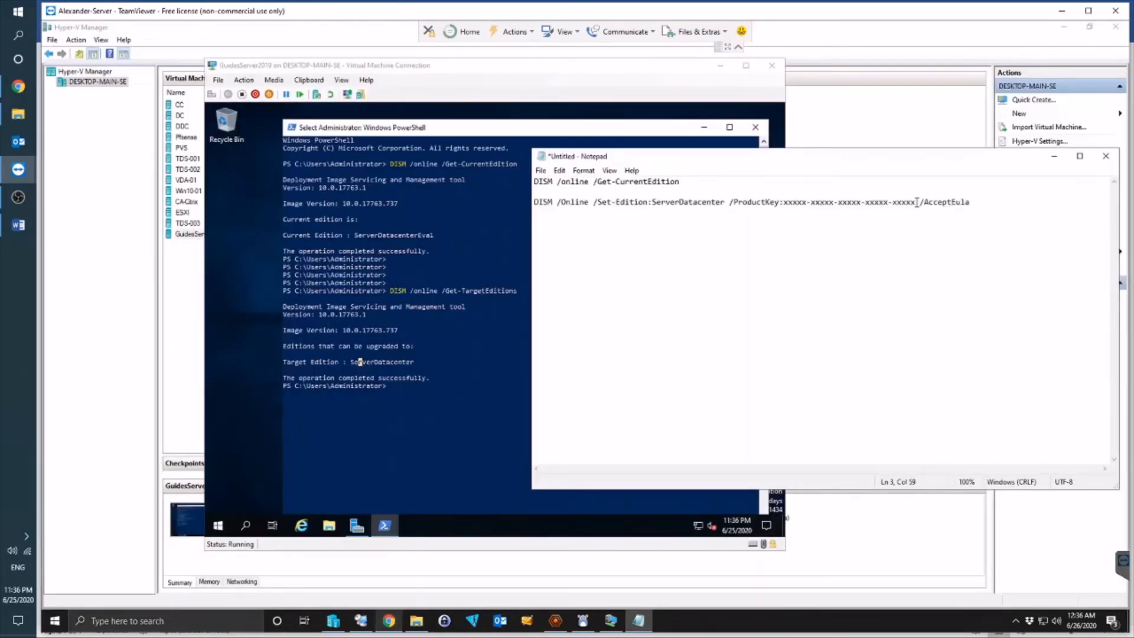
drag(916, 203, 785, 208)
key(ctrl+v)
Step: Copy the full Set-Edition command from Notepad and run it in the VM's PowerShell via Type clipboard text
drag(971, 202, 535, 204)
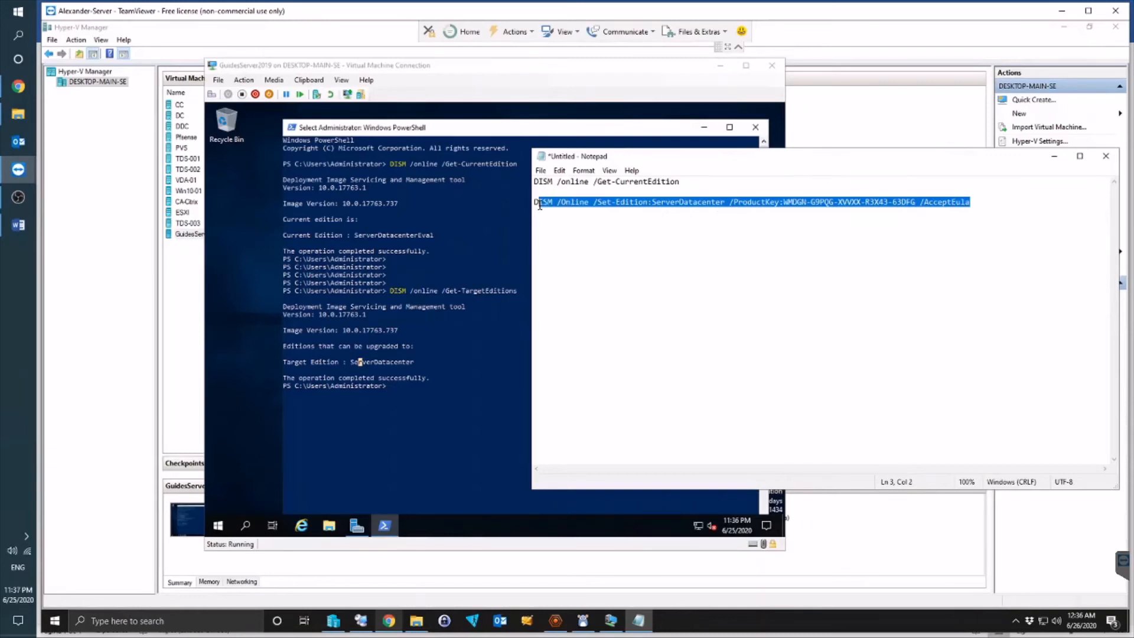
click(476, 348)
right_click(510, 346)
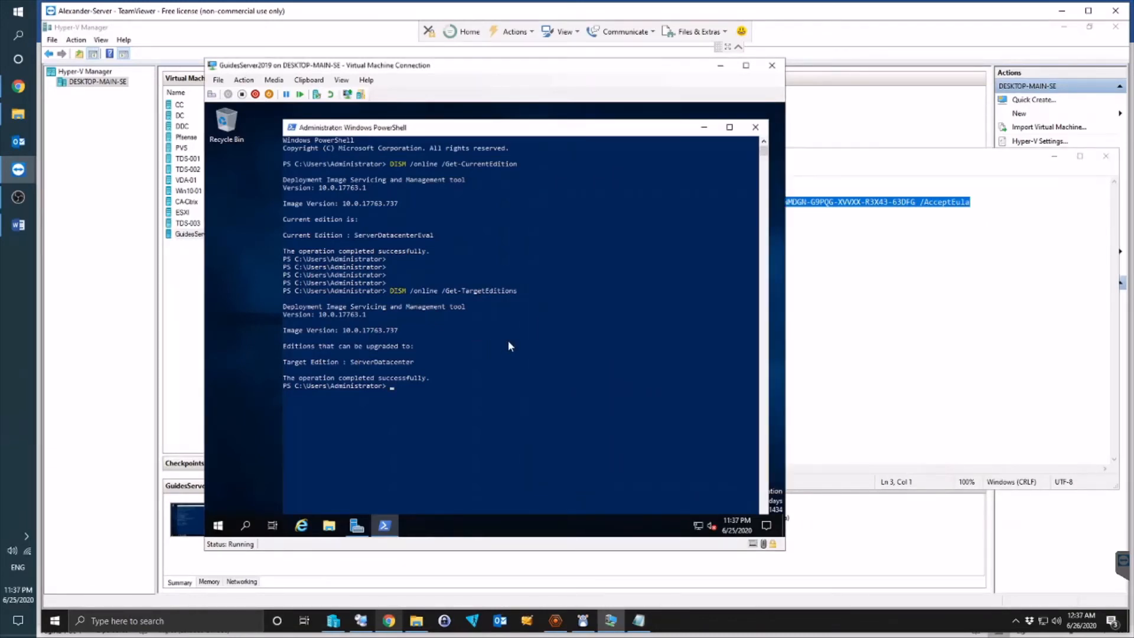
click(309, 80)
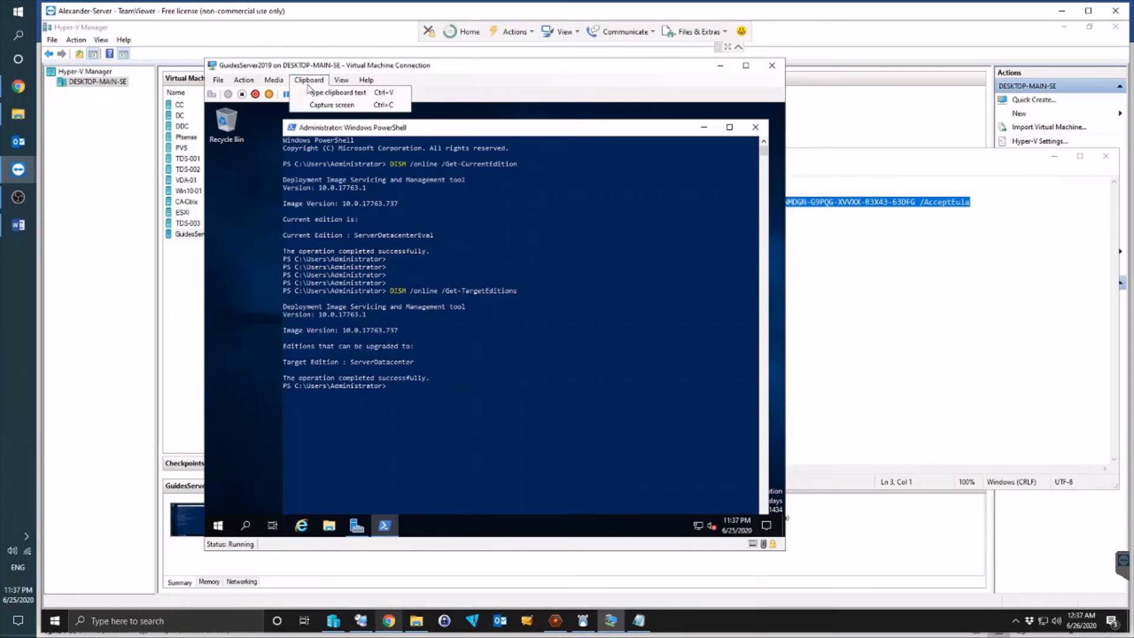
click(343, 92)
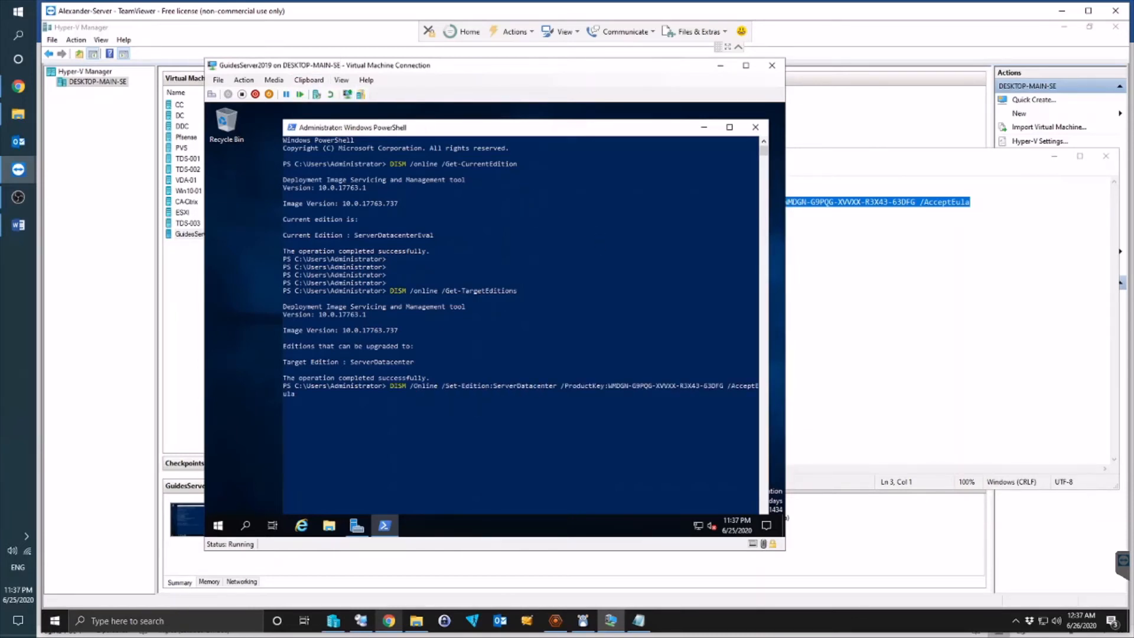
key(alt+Tab)
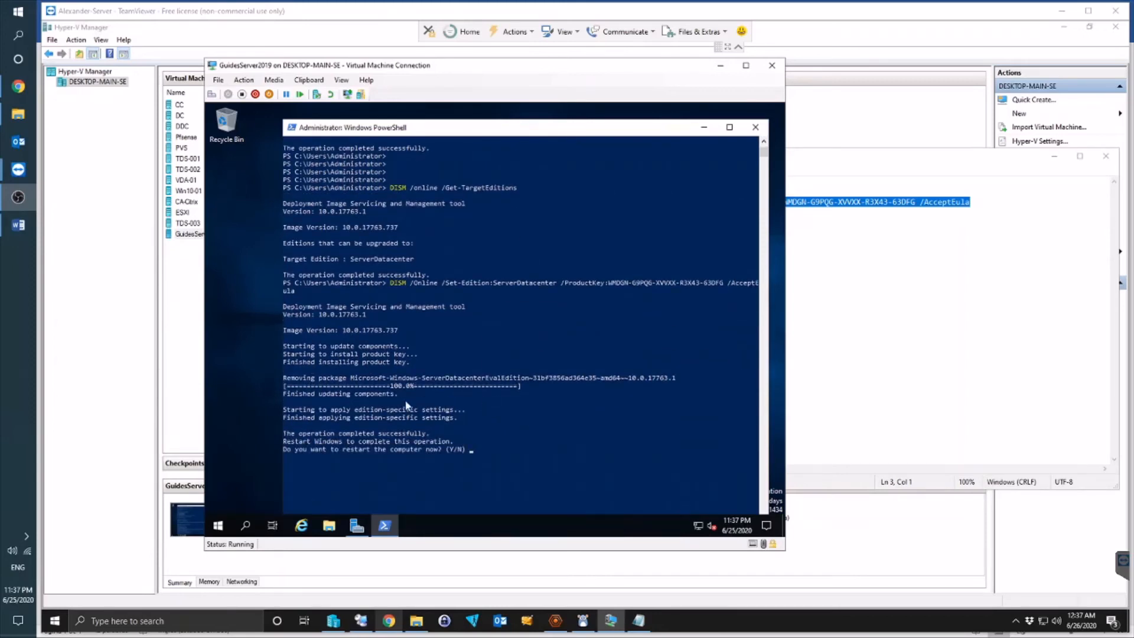
Step: Answer Y to restart the VM, review the product key in Notepad, then return to the VM
click(499, 406)
key(y)
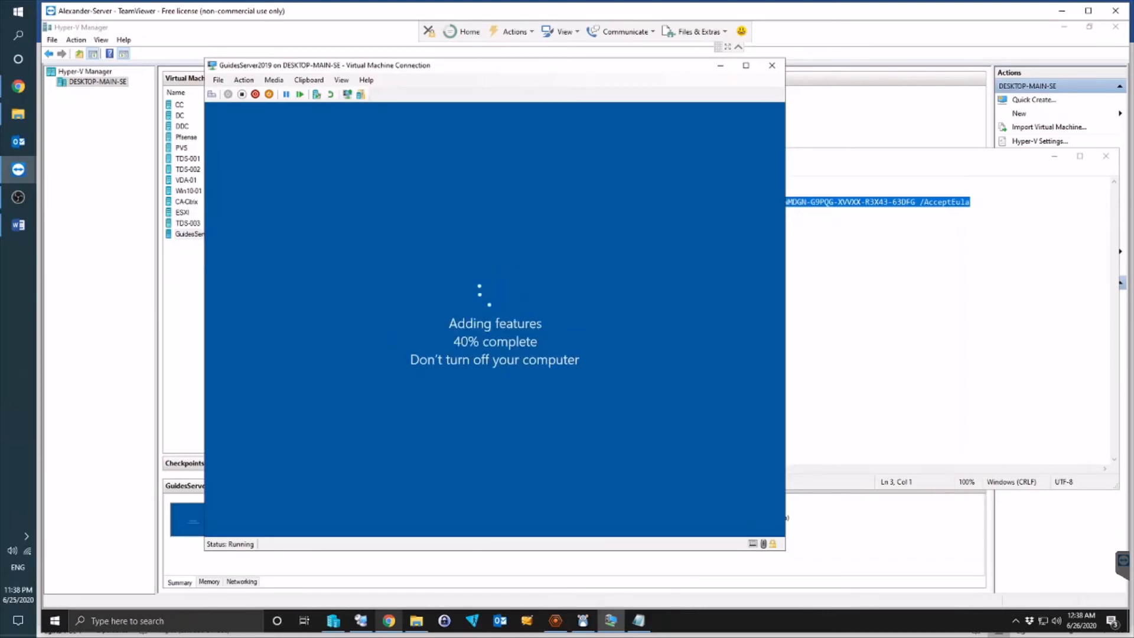
click(991, 201)
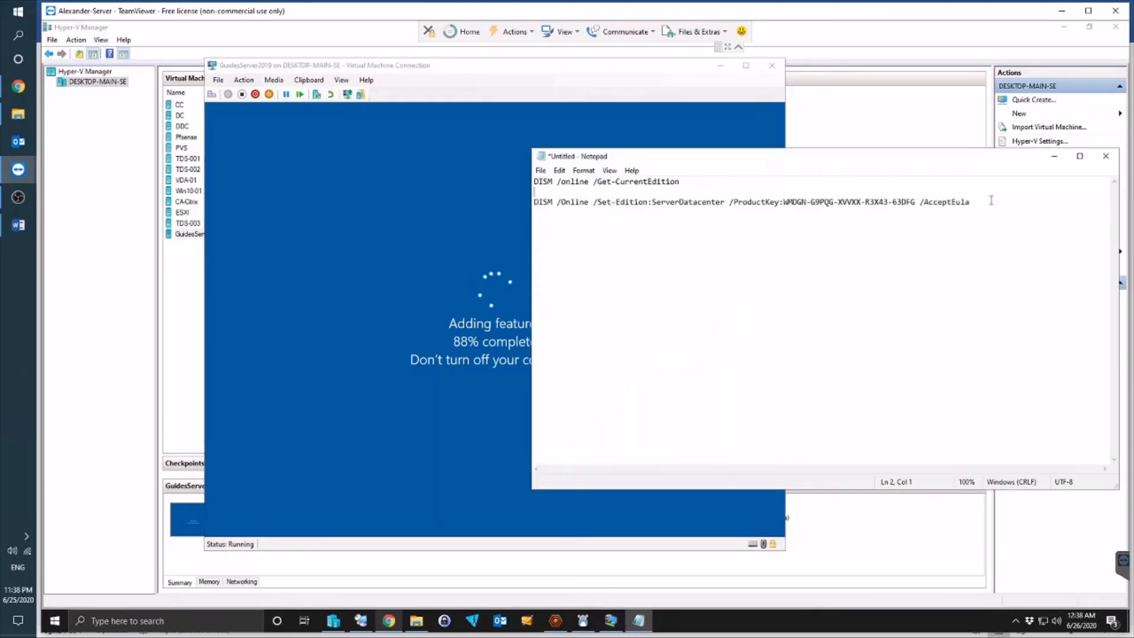
drag(916, 202, 783, 203)
click(914, 203)
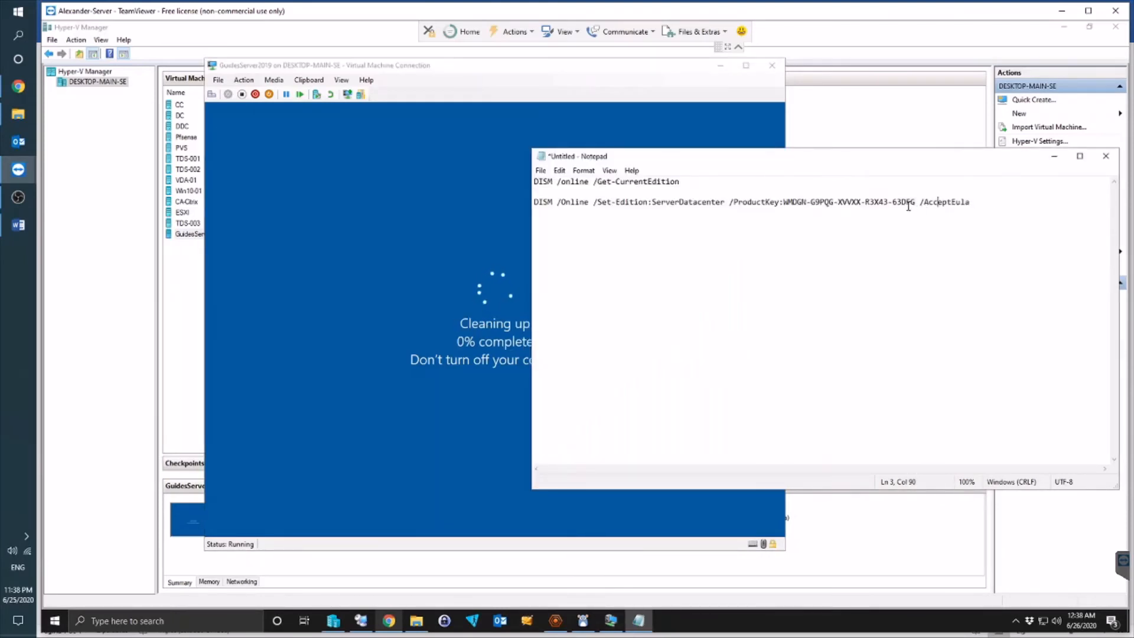
drag(915, 202, 783, 204)
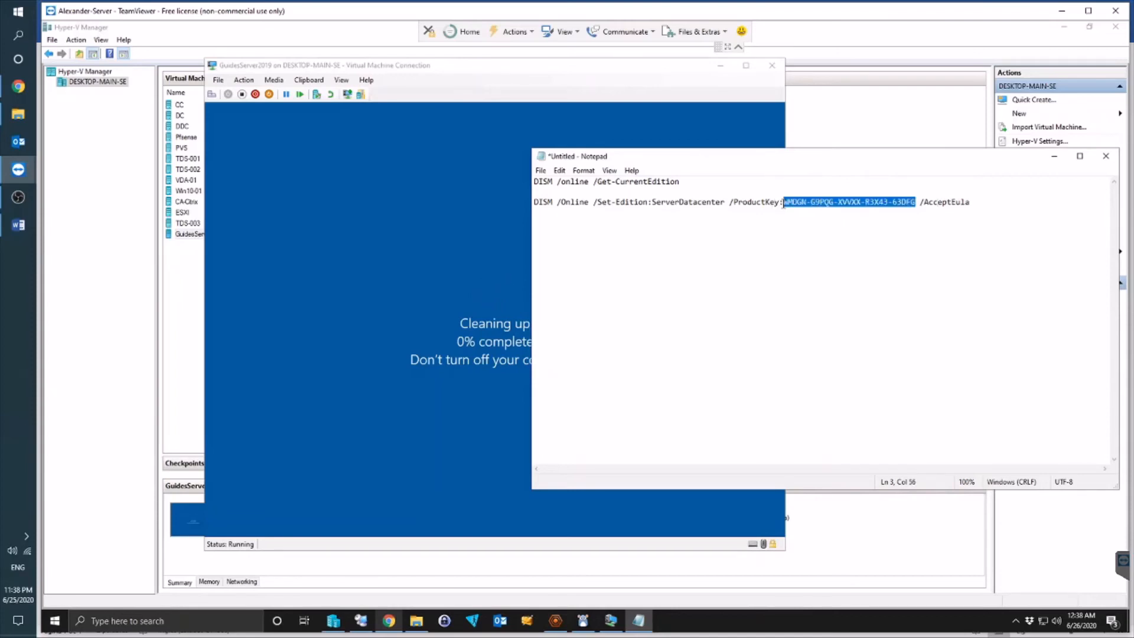
click(772, 221)
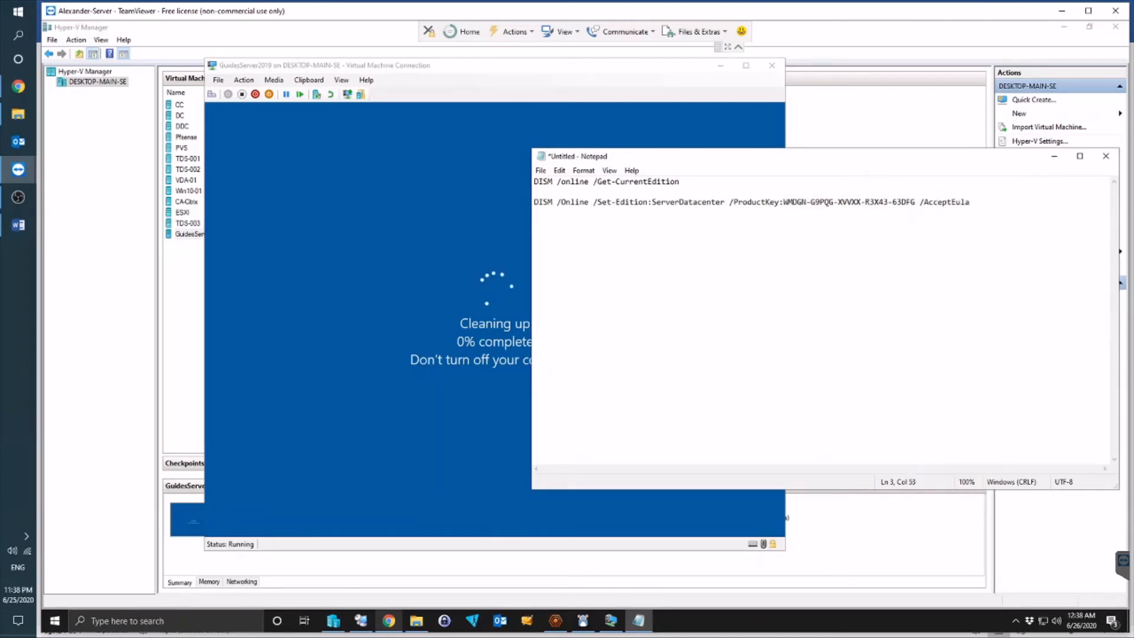
click(517, 68)
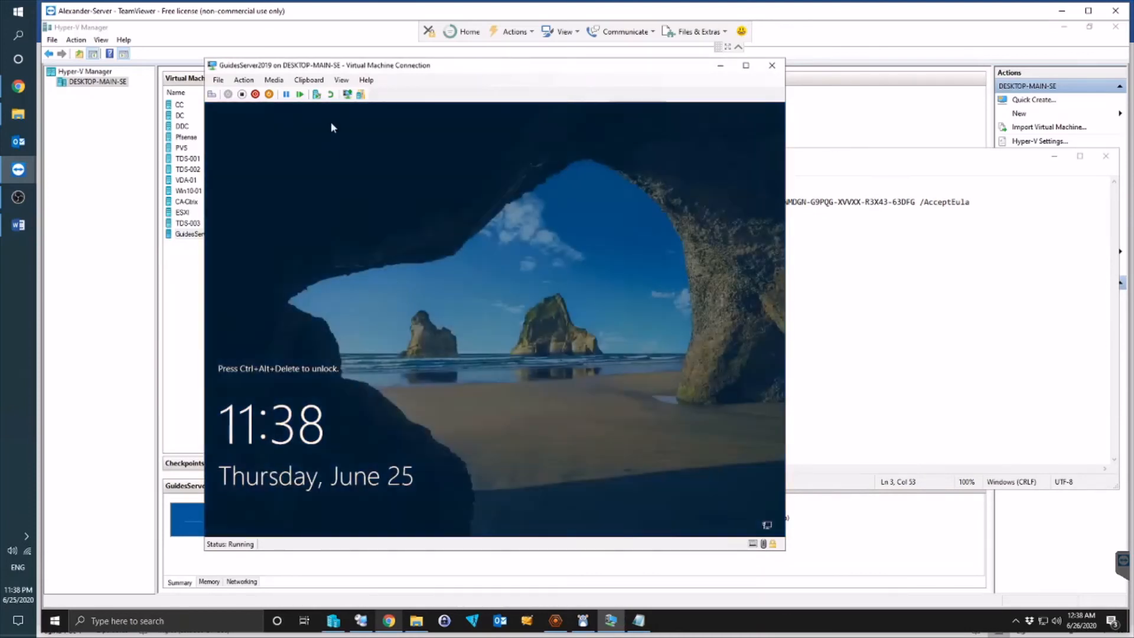
Step: Review the product key in the Notepad Set-Edition command
click(888, 262)
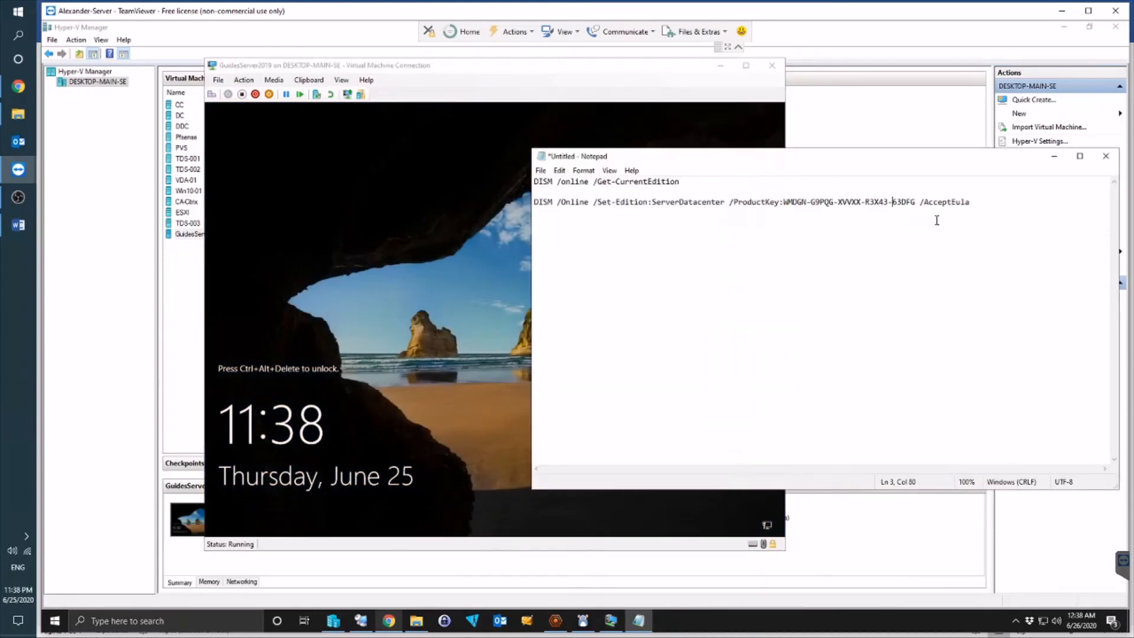
drag(915, 202, 775, 203)
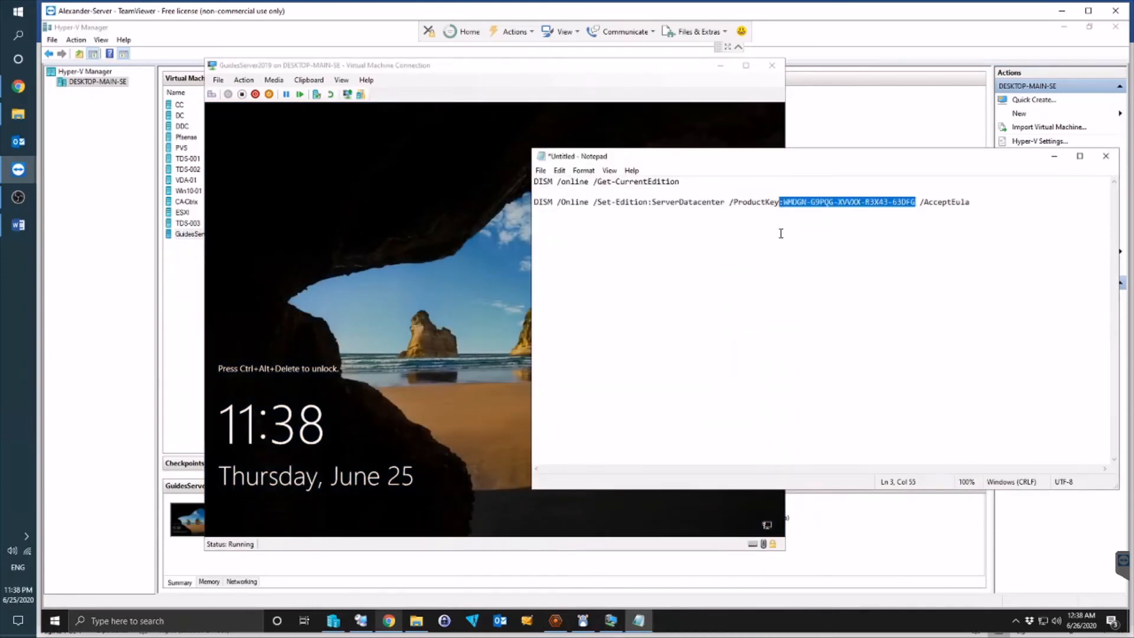
click(779, 233)
drag(652, 202, 741, 202)
Step: Send Ctrl+Alt+Delete to the VM and sign in with the Administrator password
click(787, 231)
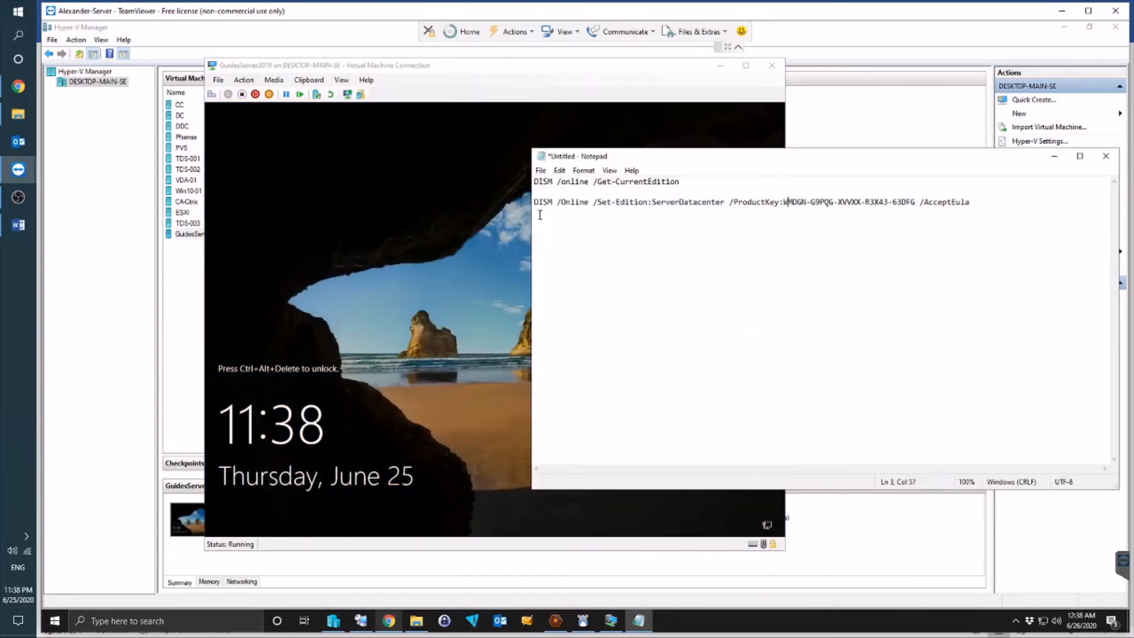
click(418, 68)
click(244, 79)
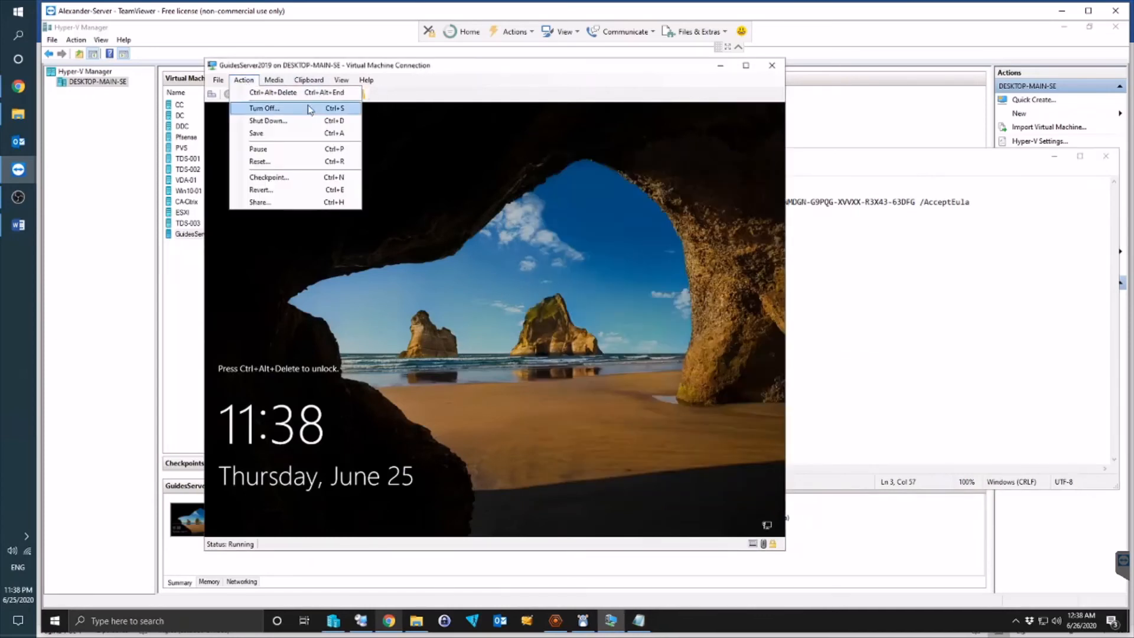
click(266, 94)
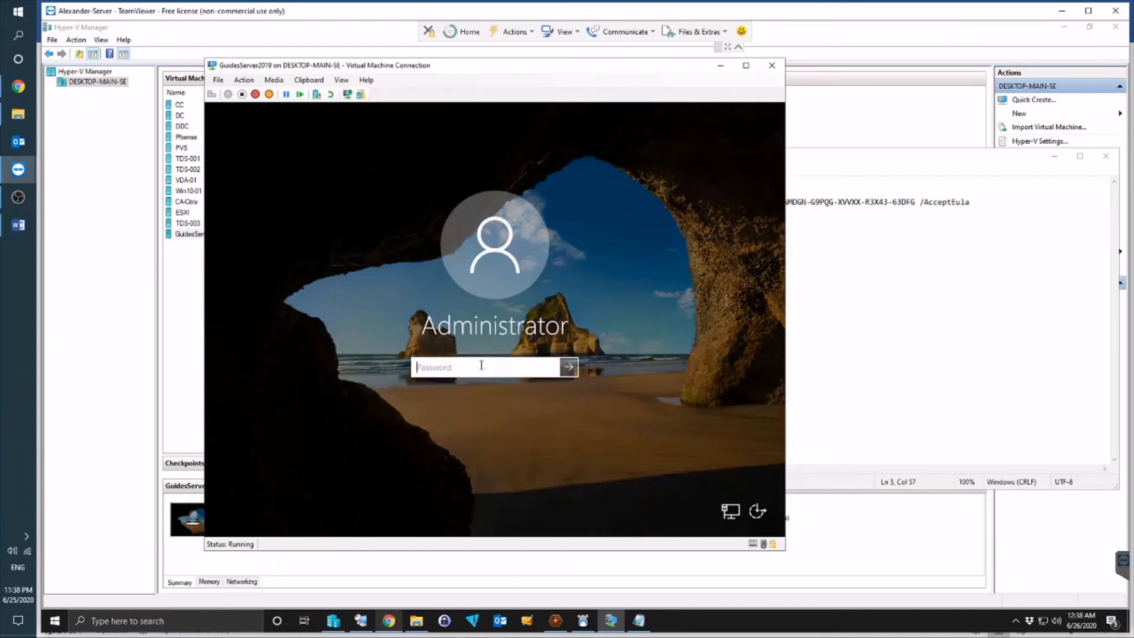
text(********)
key(Return)
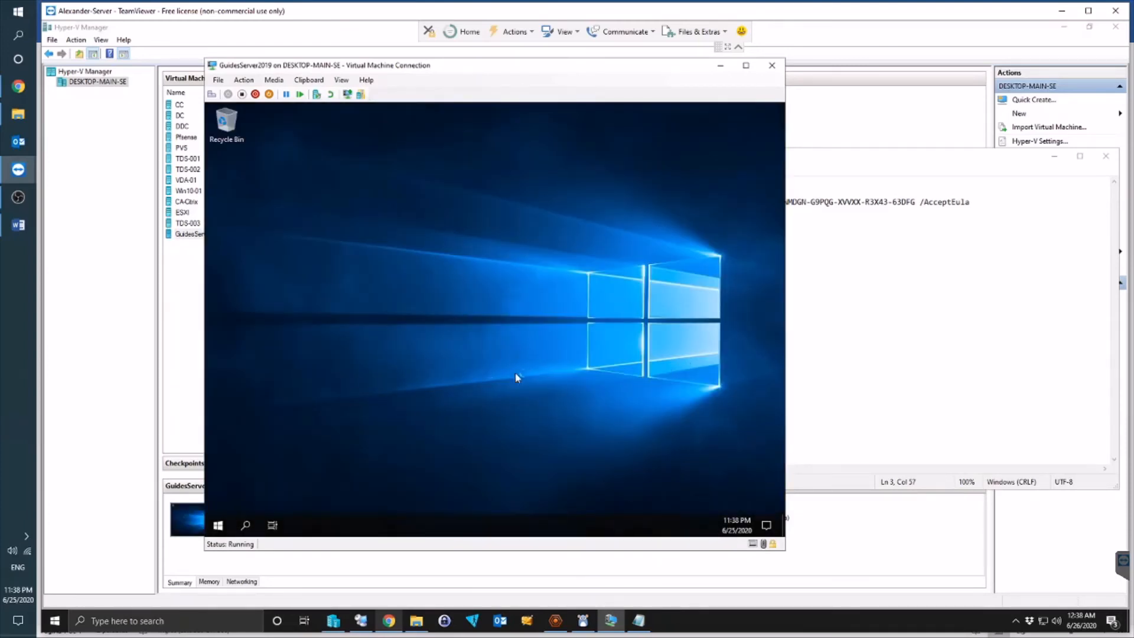
Step: Dismiss the Admin Center tip, maximize Server Manager, and open Local Server showing Windows Server 2019 Datacenter
click(941, 236)
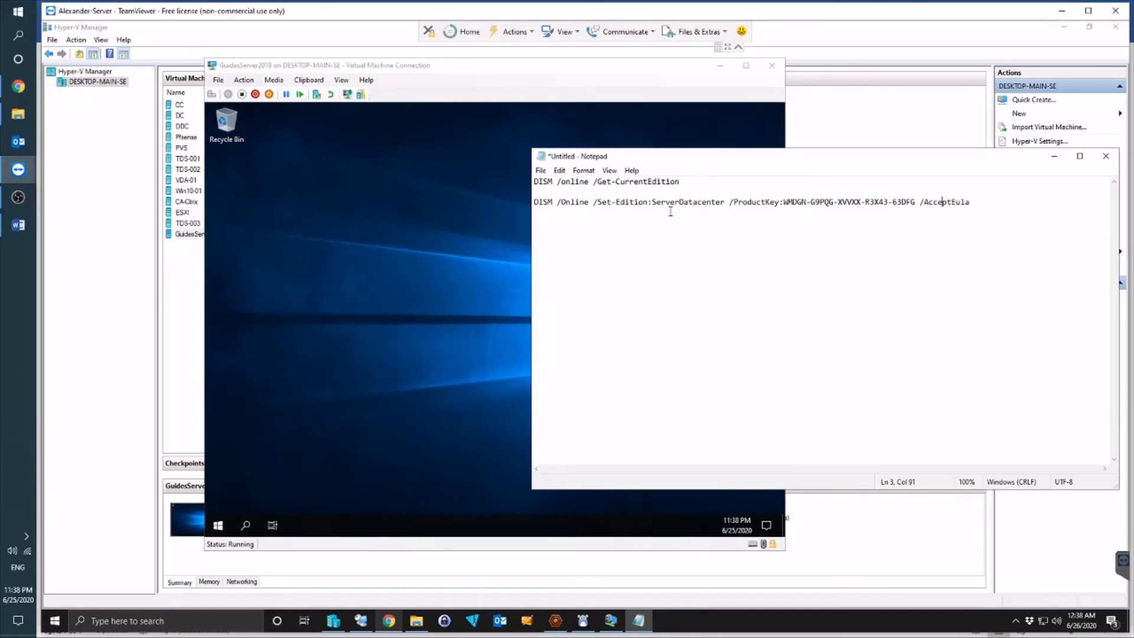
click(401, 278)
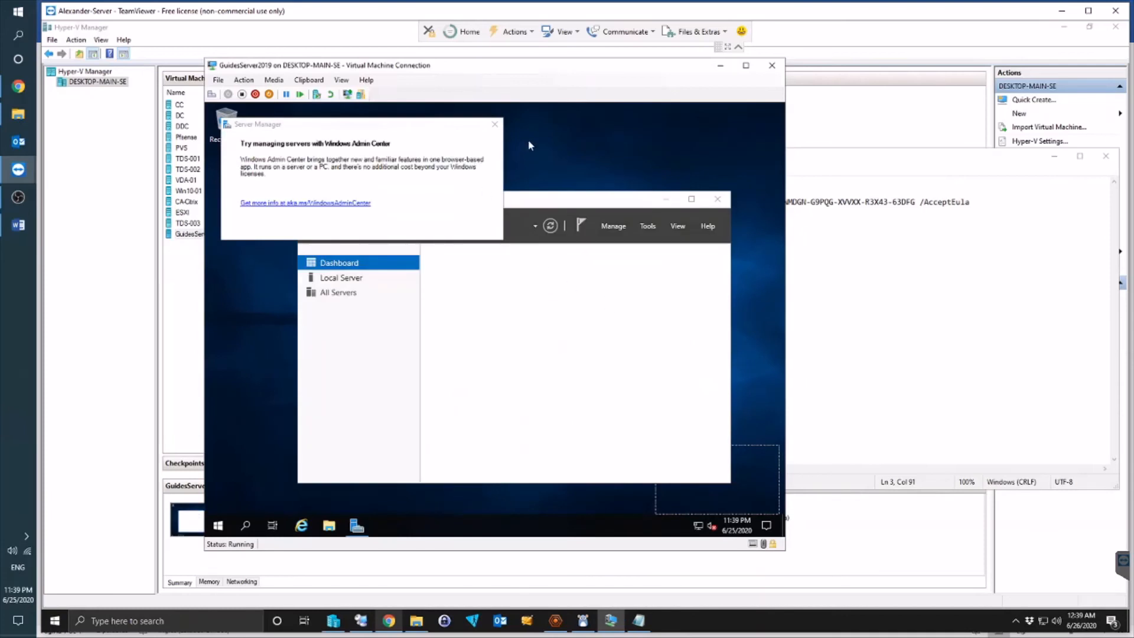
click(495, 124)
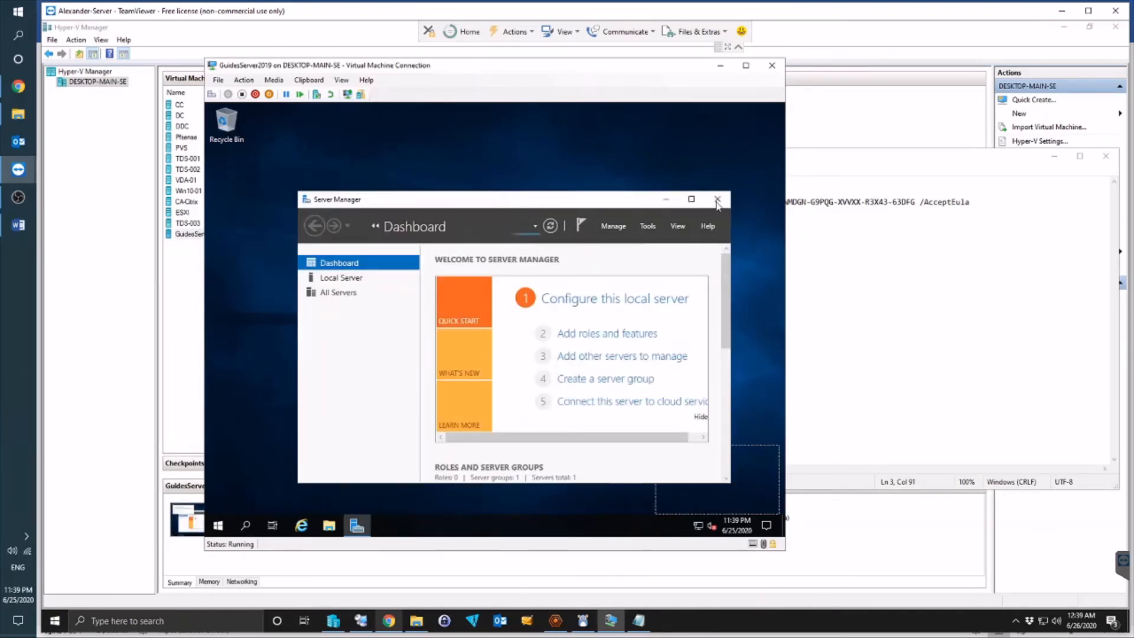
click(691, 200)
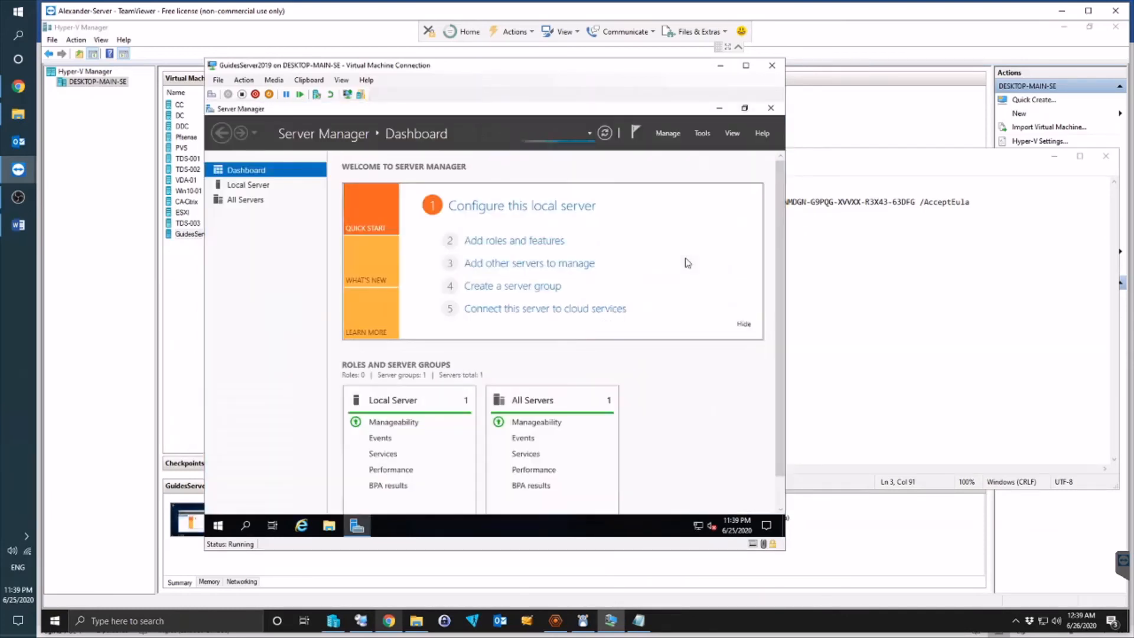
click(272, 186)
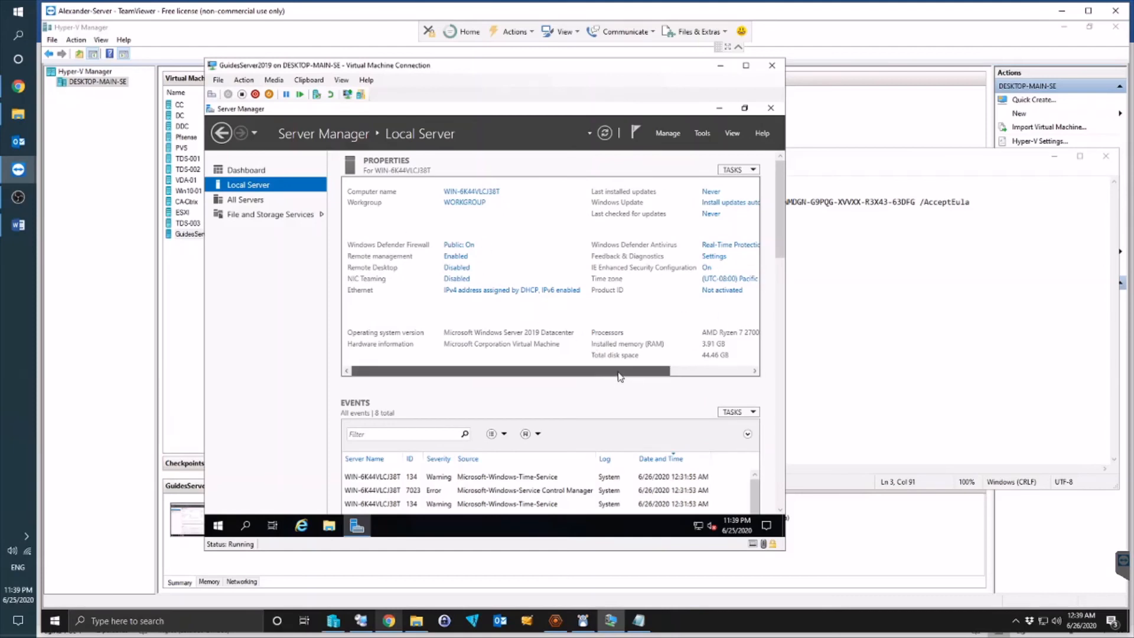
drag(379, 372, 378, 341)
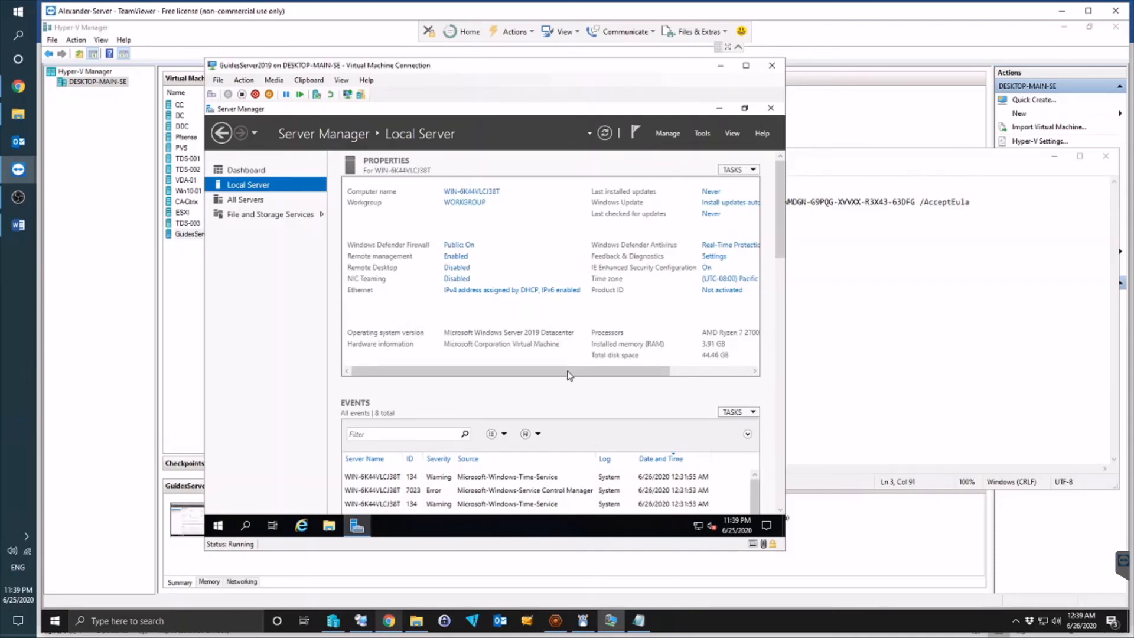
Step: Search 'power' in the VM and launch Windows PowerShell
click(245, 525)
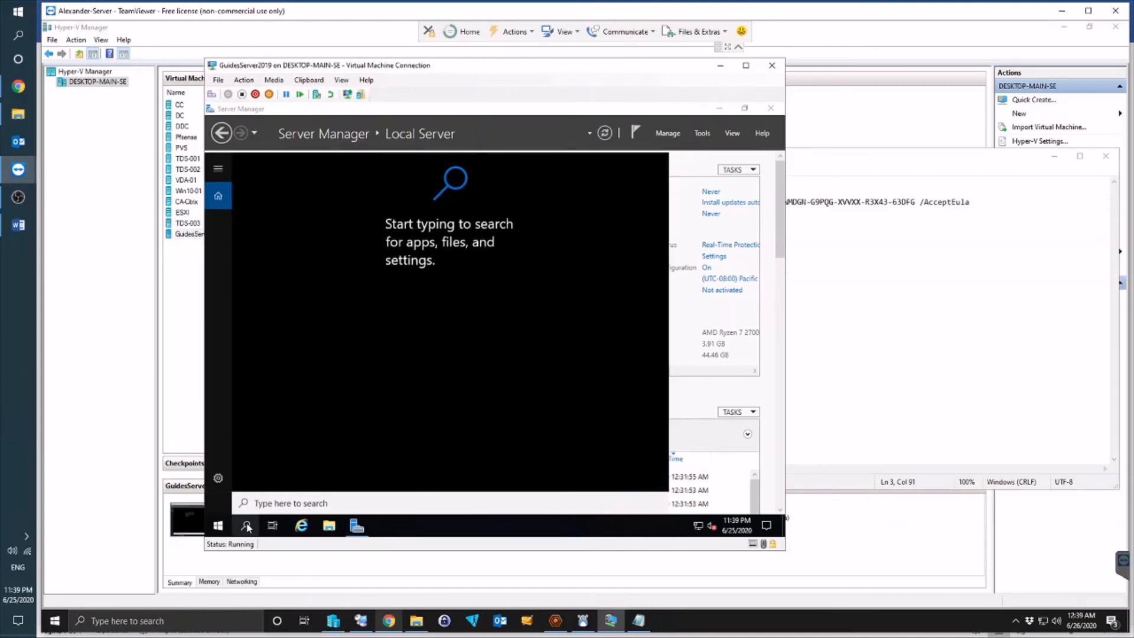
text(power)
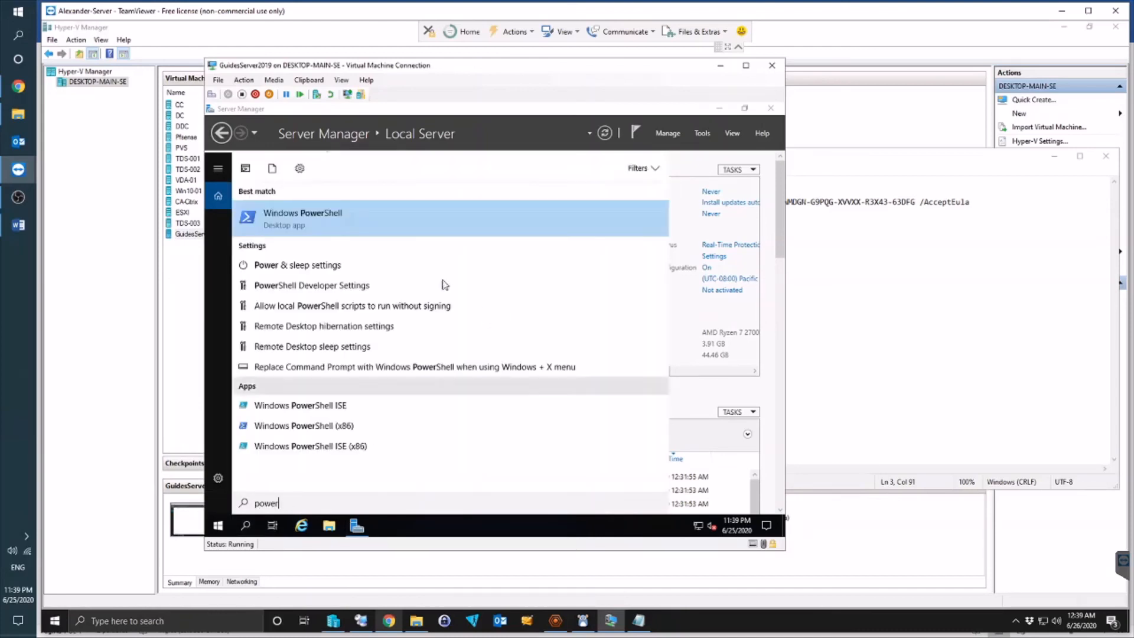
click(407, 225)
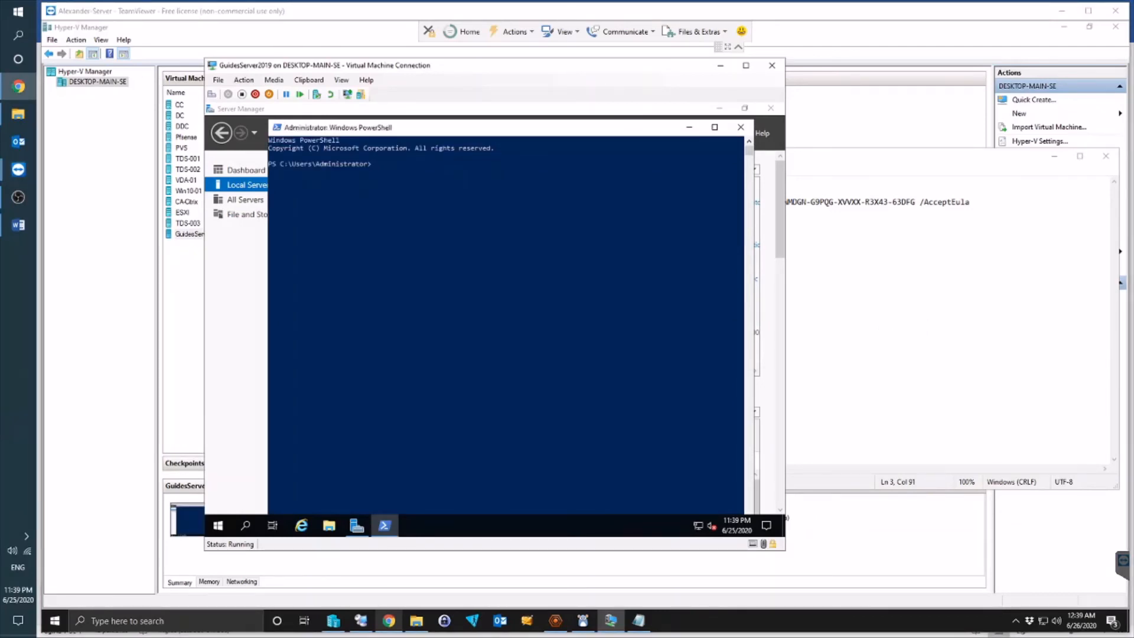
click(522, 176)
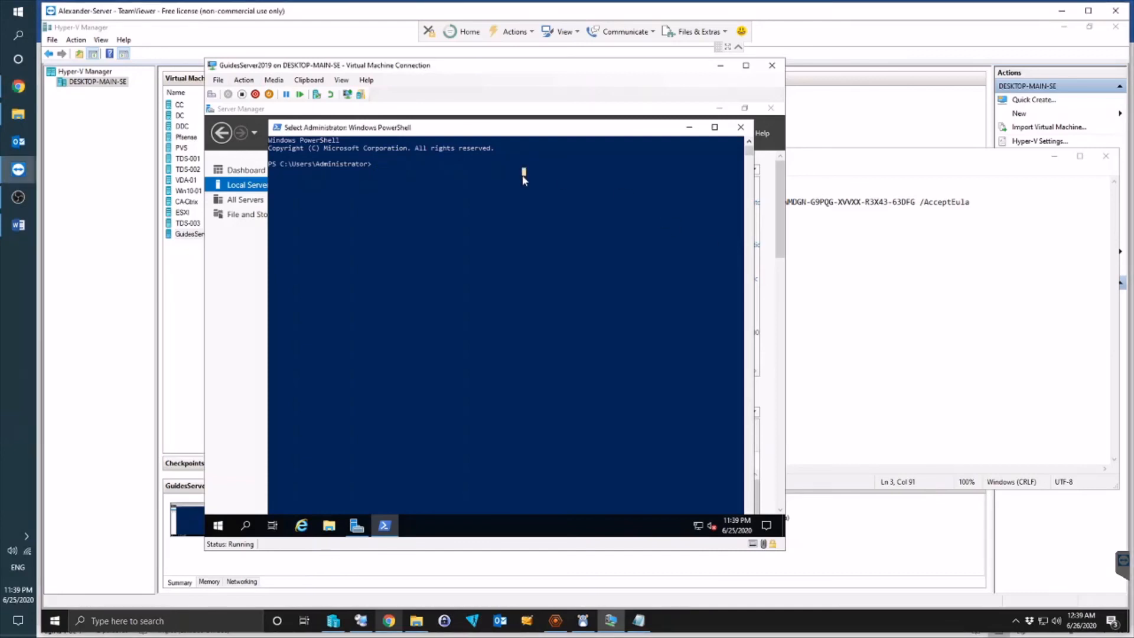
Step: Paste and run the DISM target-editions query, review its no-upgrade output, then close PowerShell
click(309, 80)
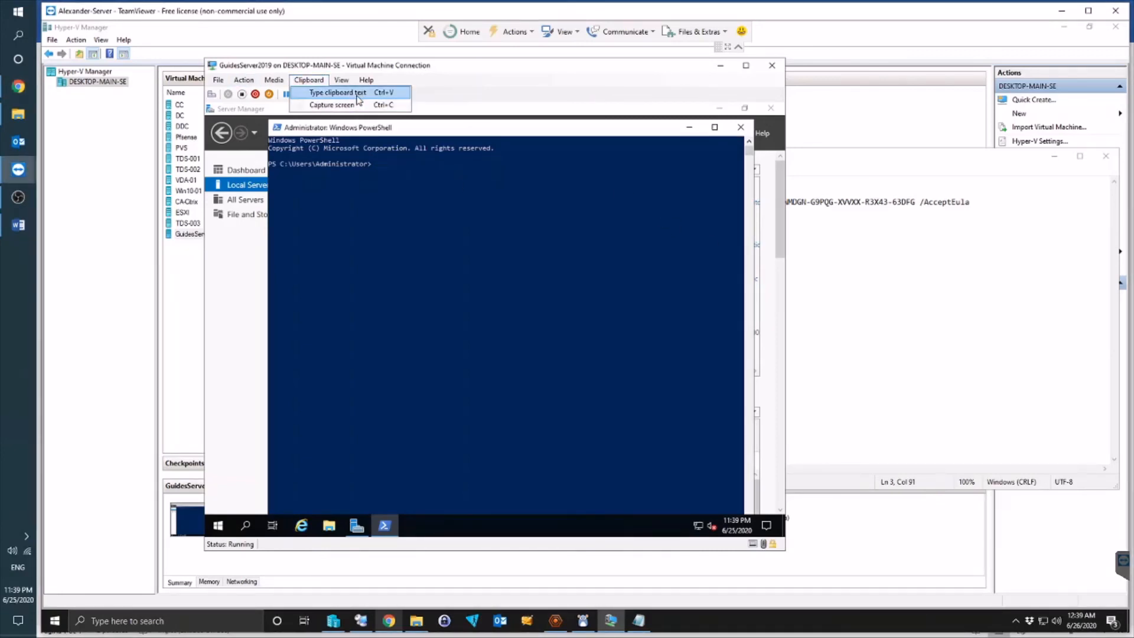
click(358, 99)
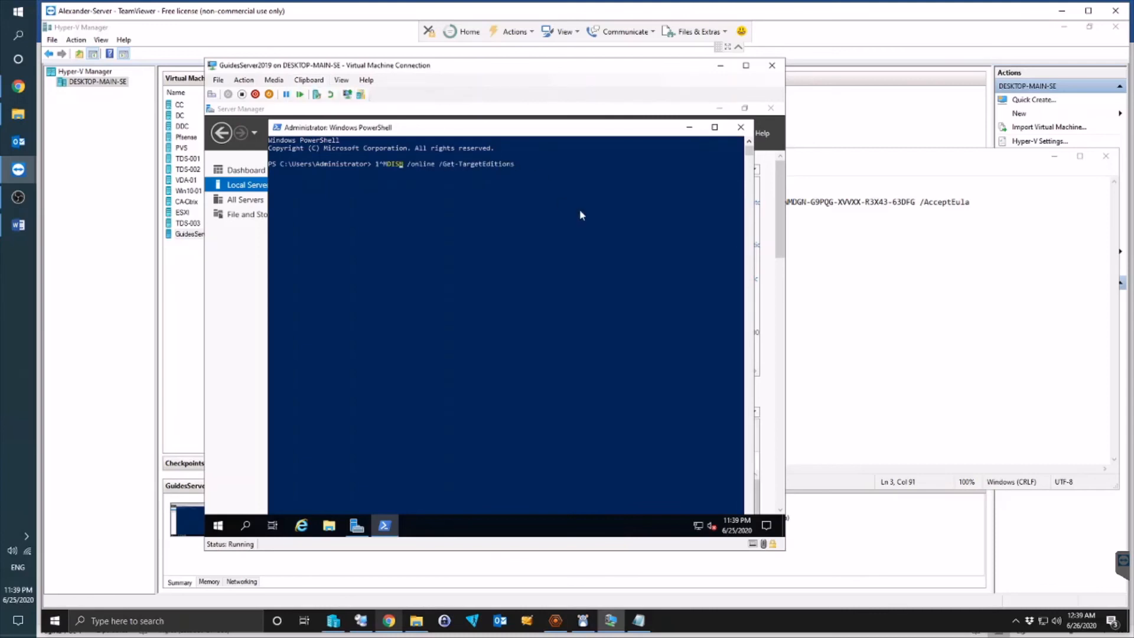
key(BackSpace)
key(BackSpace)
key(BackSpace)
key(Return)
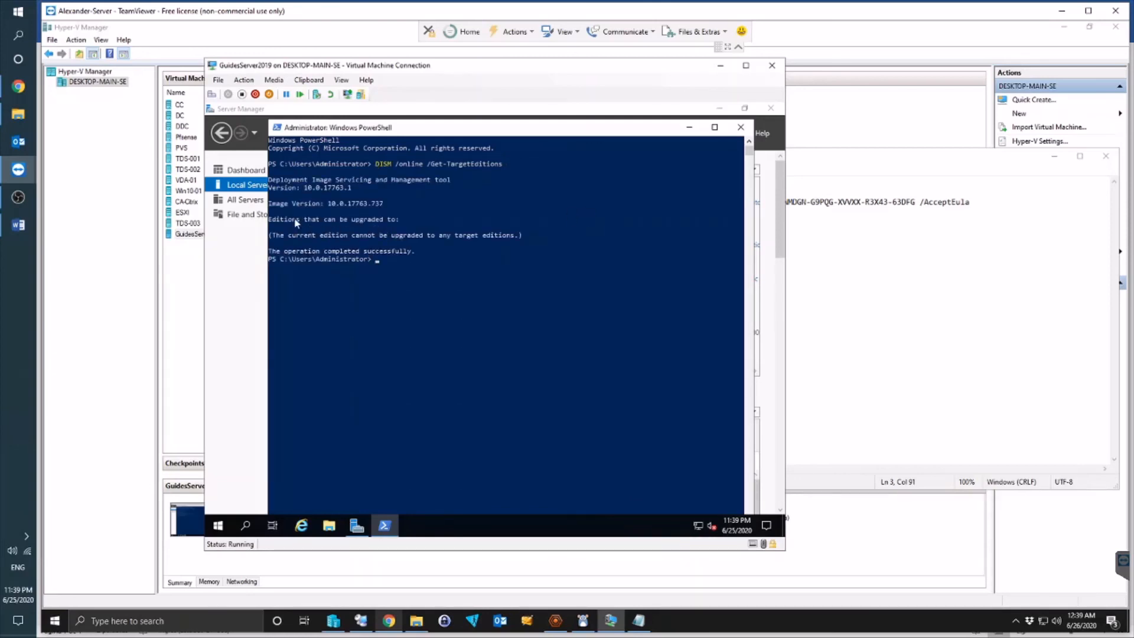
drag(294, 220, 258, 195)
click(585, 247)
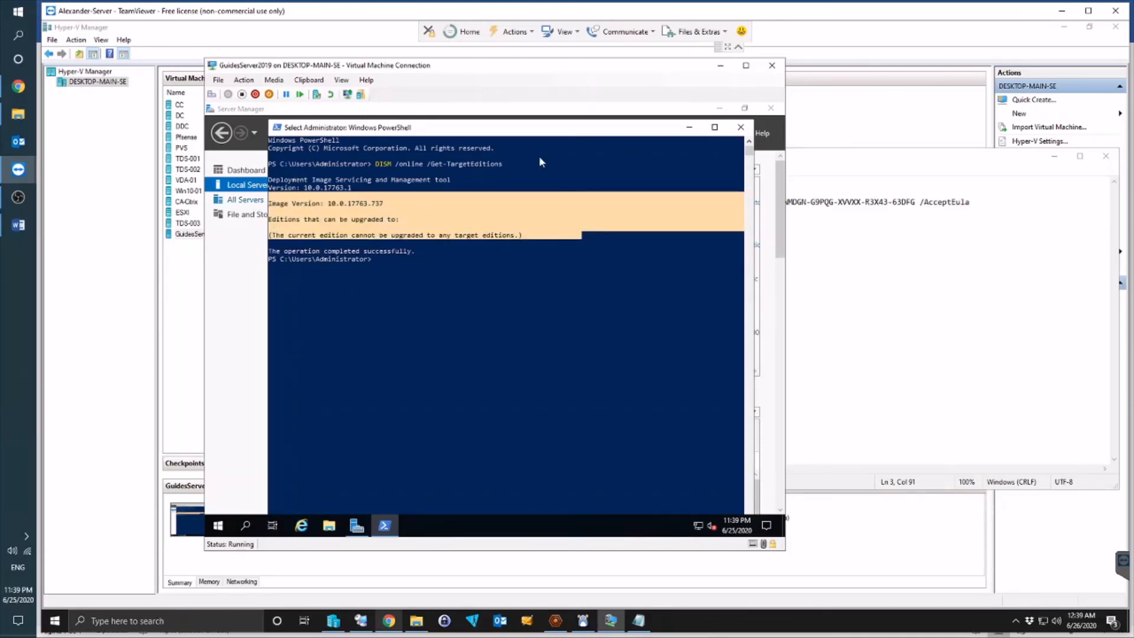
click(742, 128)
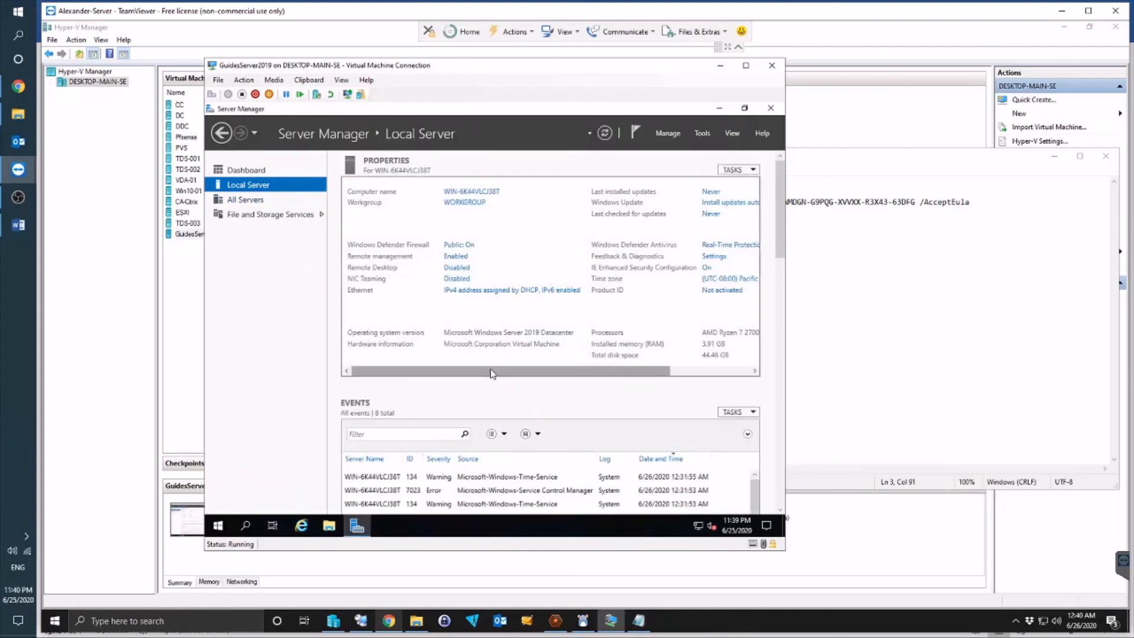
Step: Close Server Manager in the VM and bring Notepad's DISM command notes to the front
drag(490, 373, 620, 369)
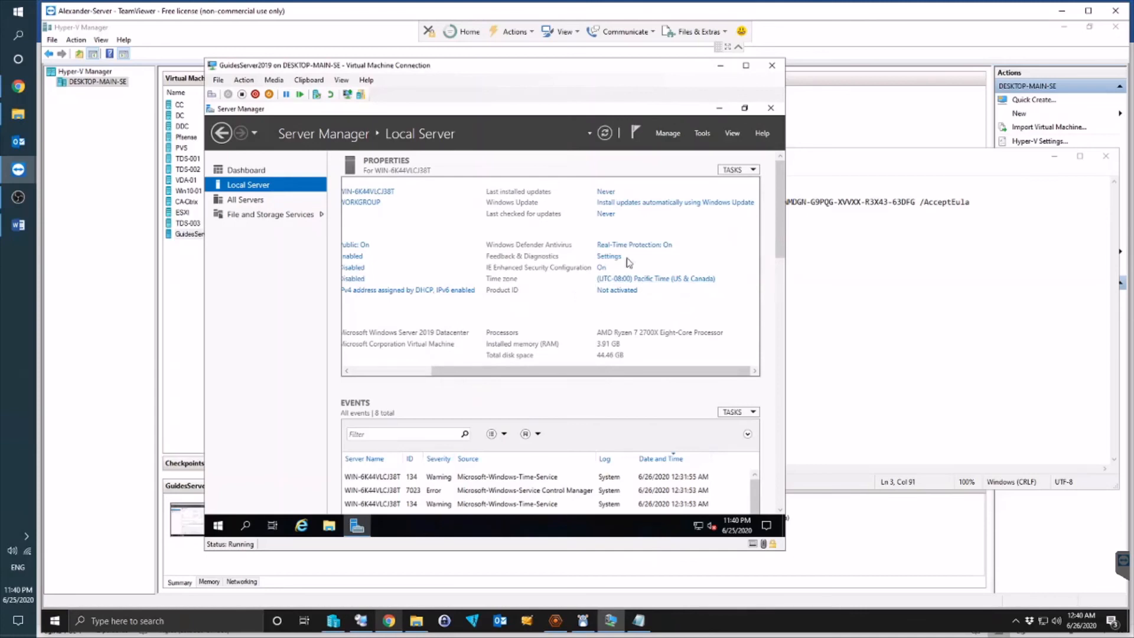
drag(549, 371, 345, 373)
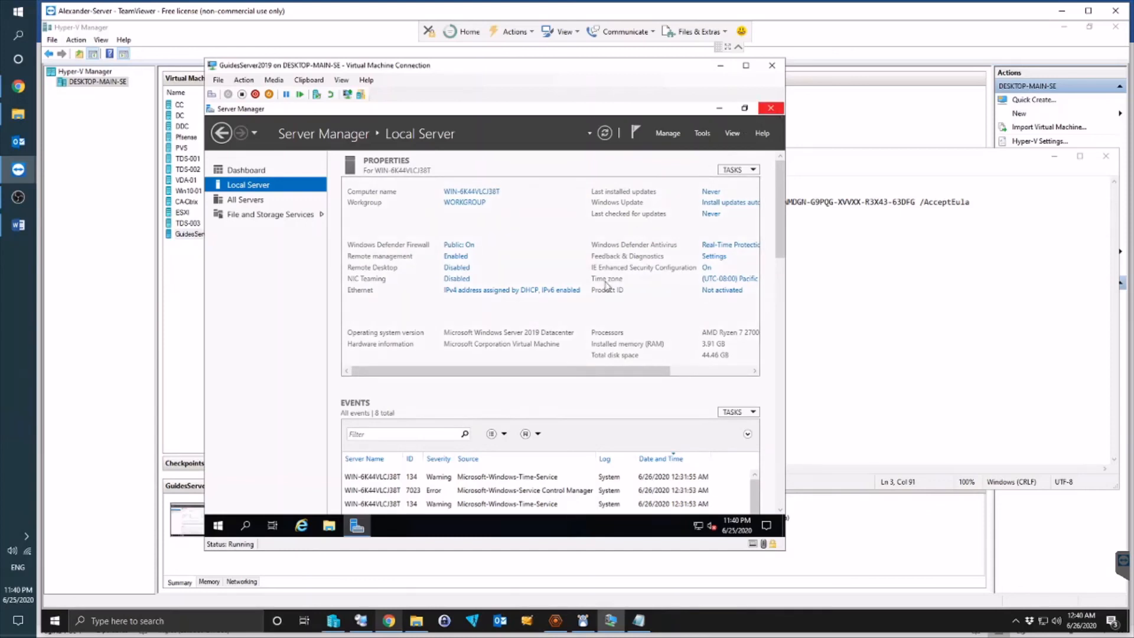
click(771, 108)
drag(267, 161, 527, 265)
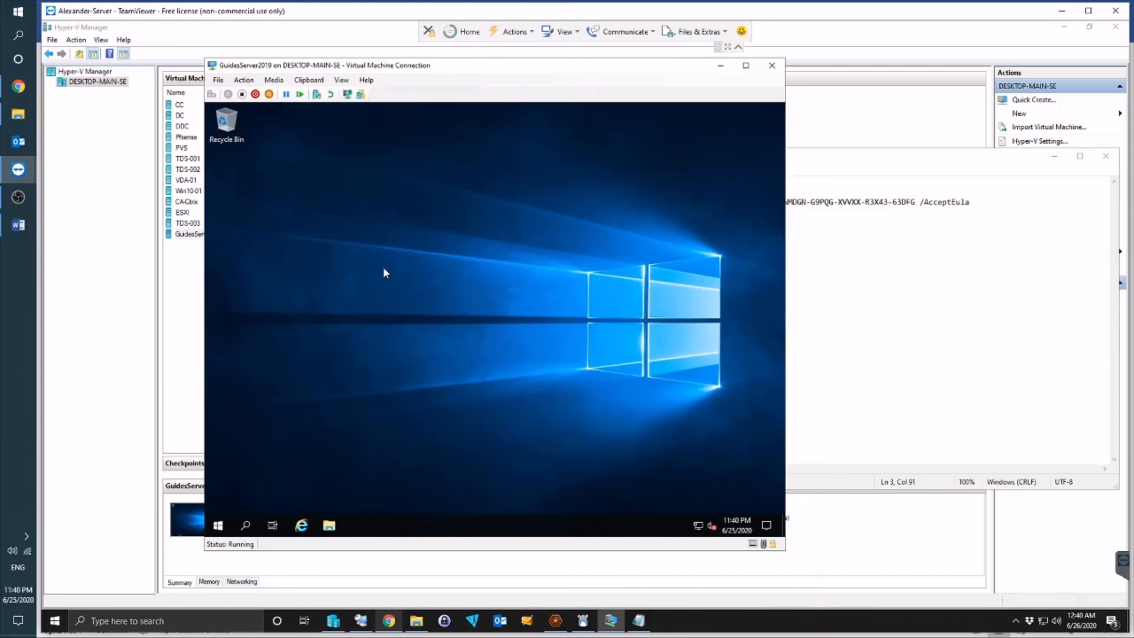
click(966, 227)
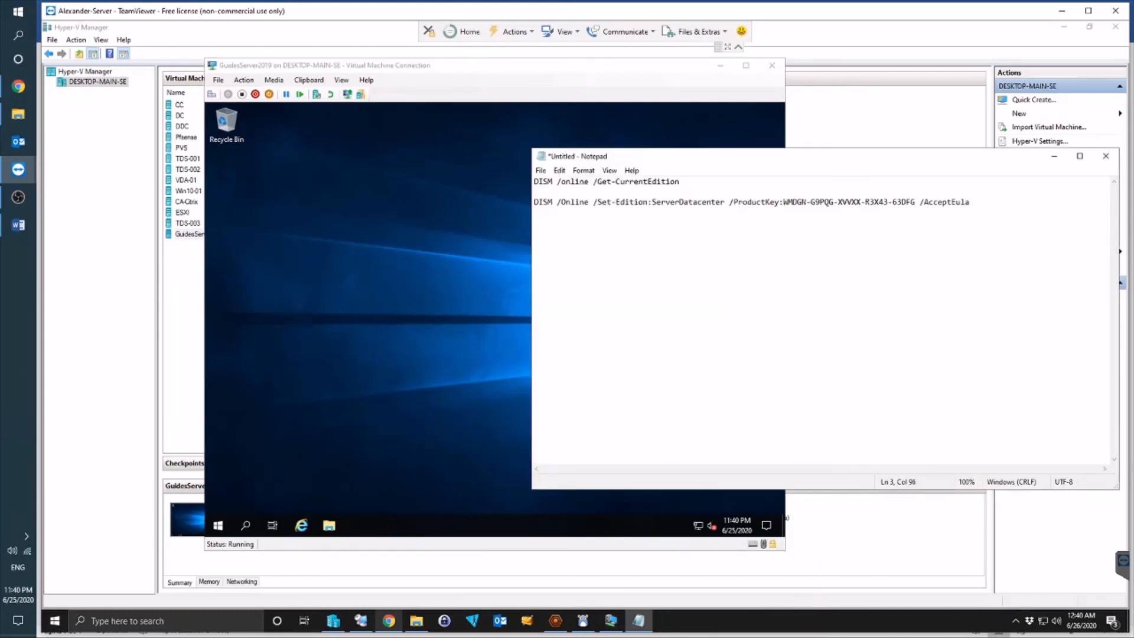